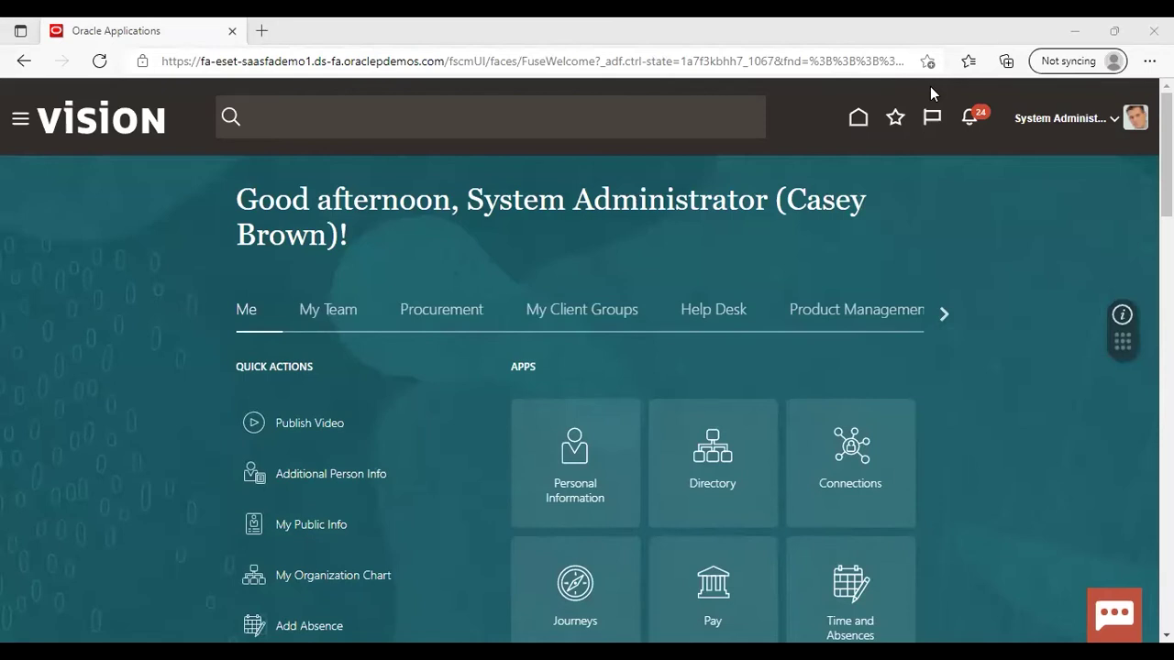
Step: Go to Payables > Invoices through the Navigator menu
click(20, 124)
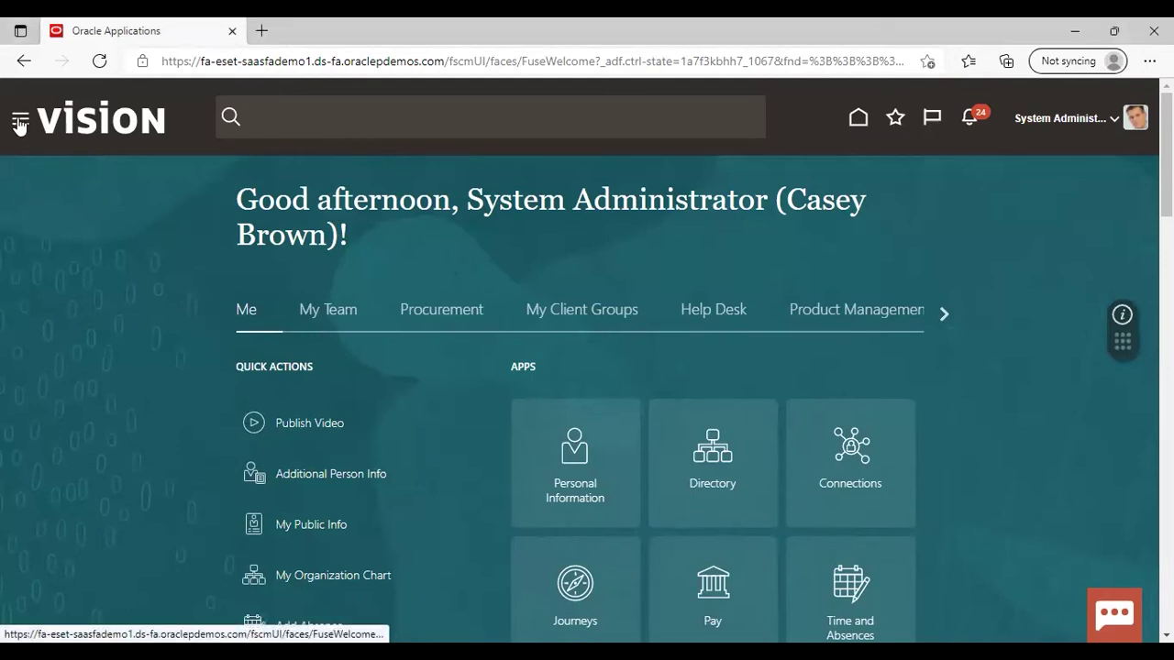
click(19, 124)
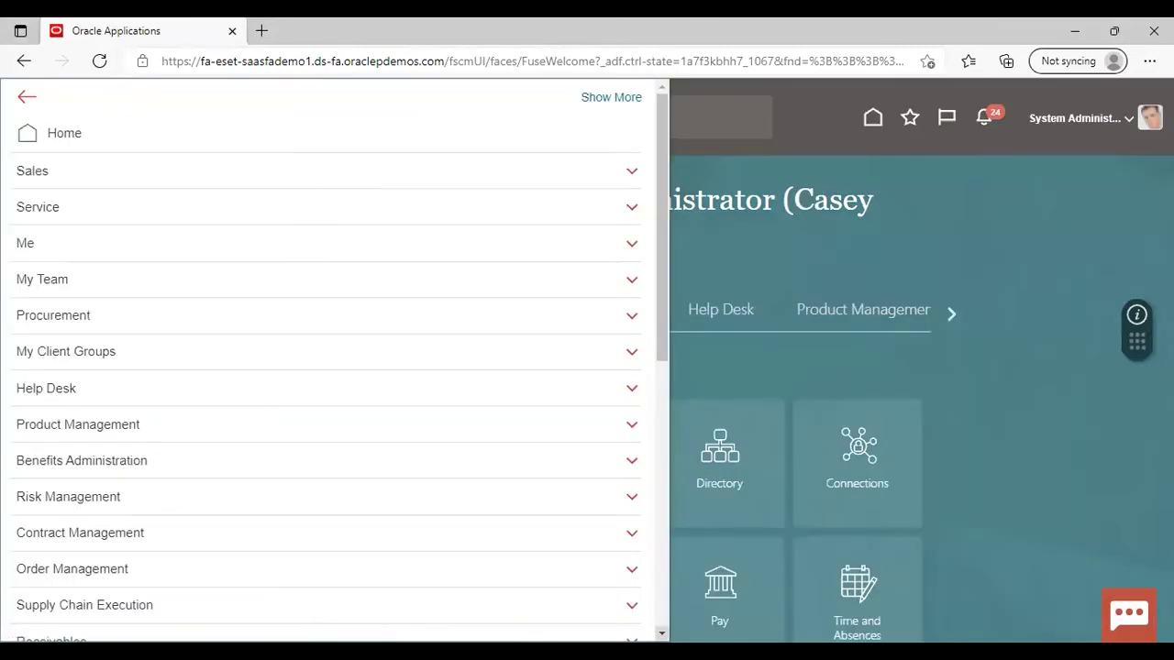
scroll(367, 458, down, 5)
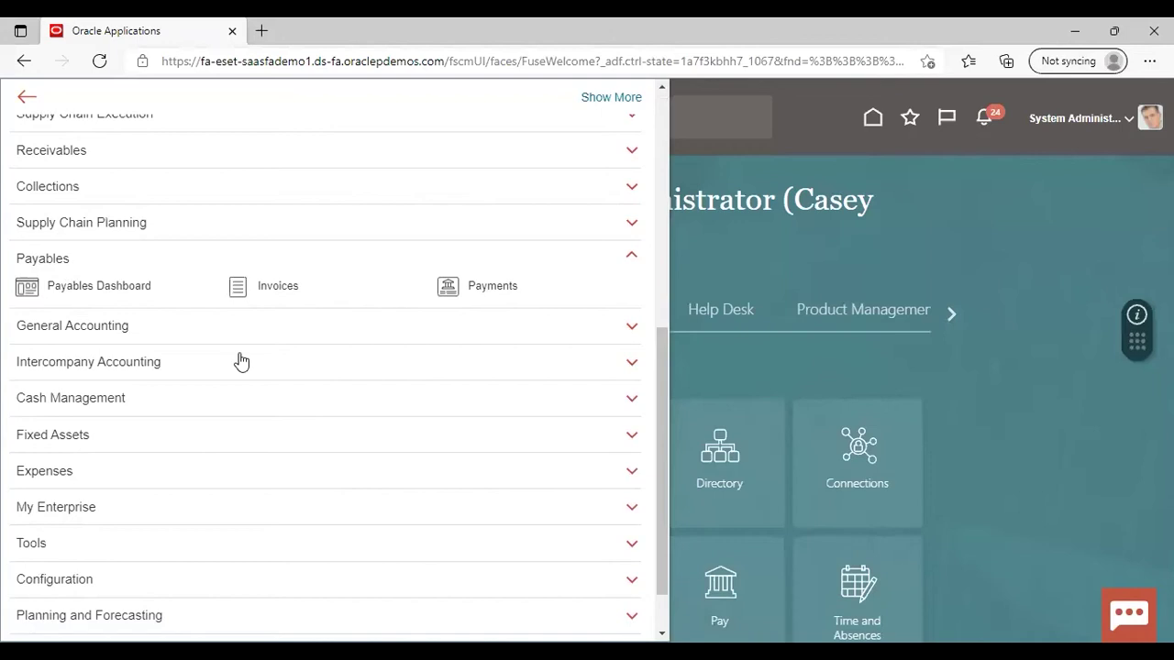
click(275, 283)
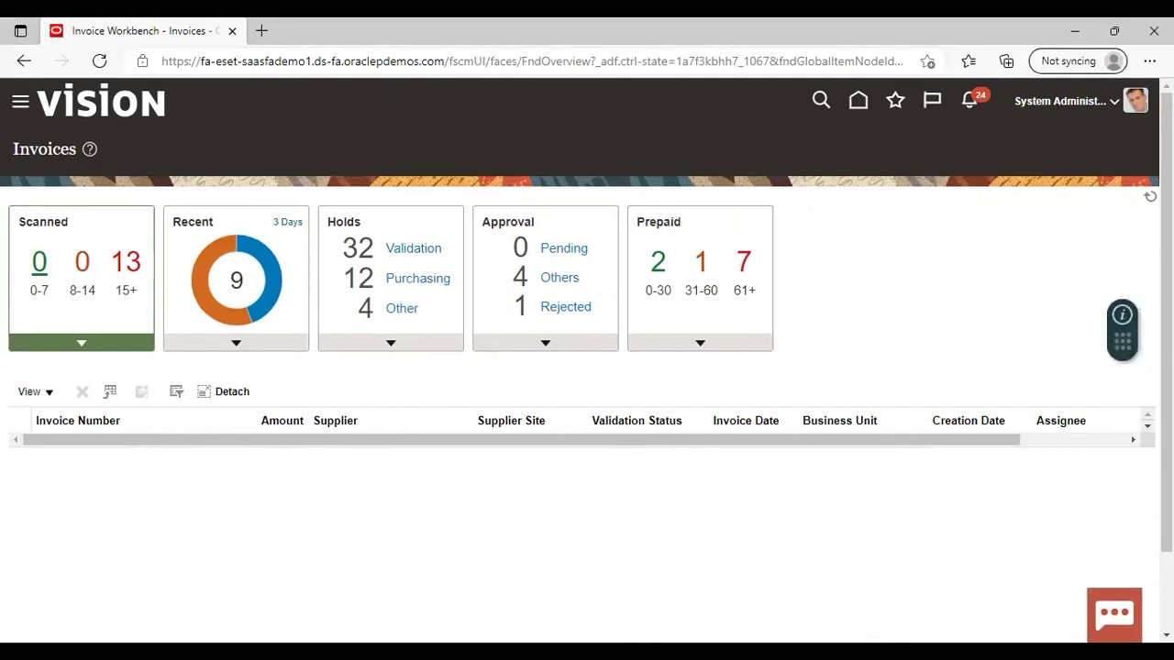
Step: Start a new invoice from Tasks with supplier Dell Inc
click(1140, 268)
click(1037, 158)
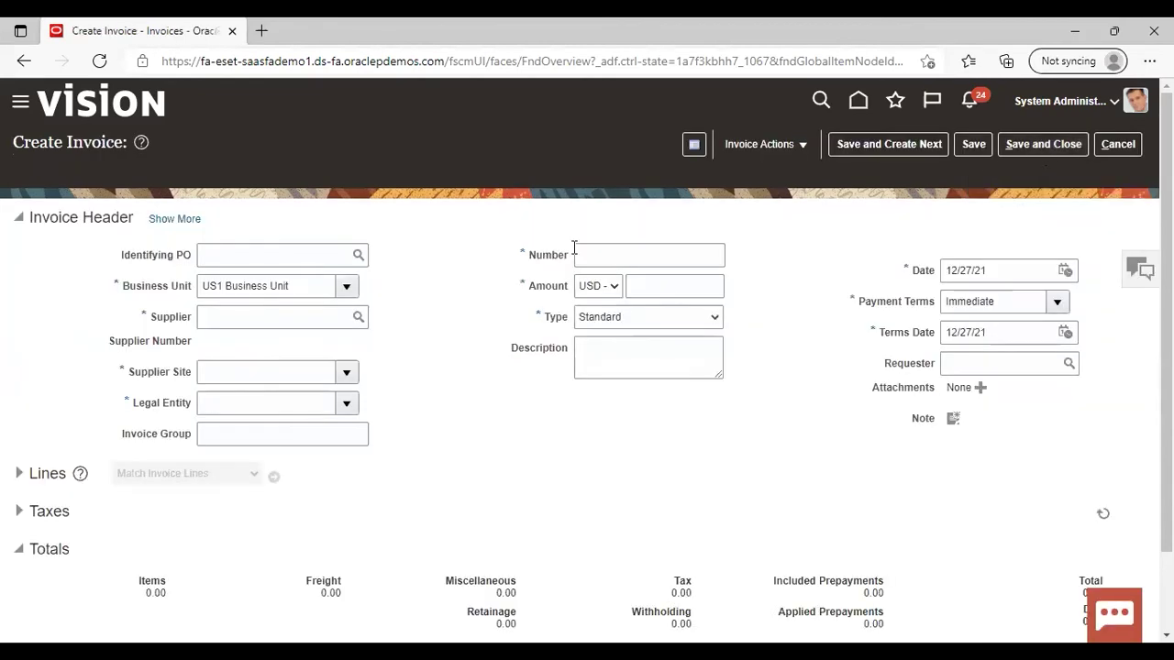
click(274, 318)
text(dell)
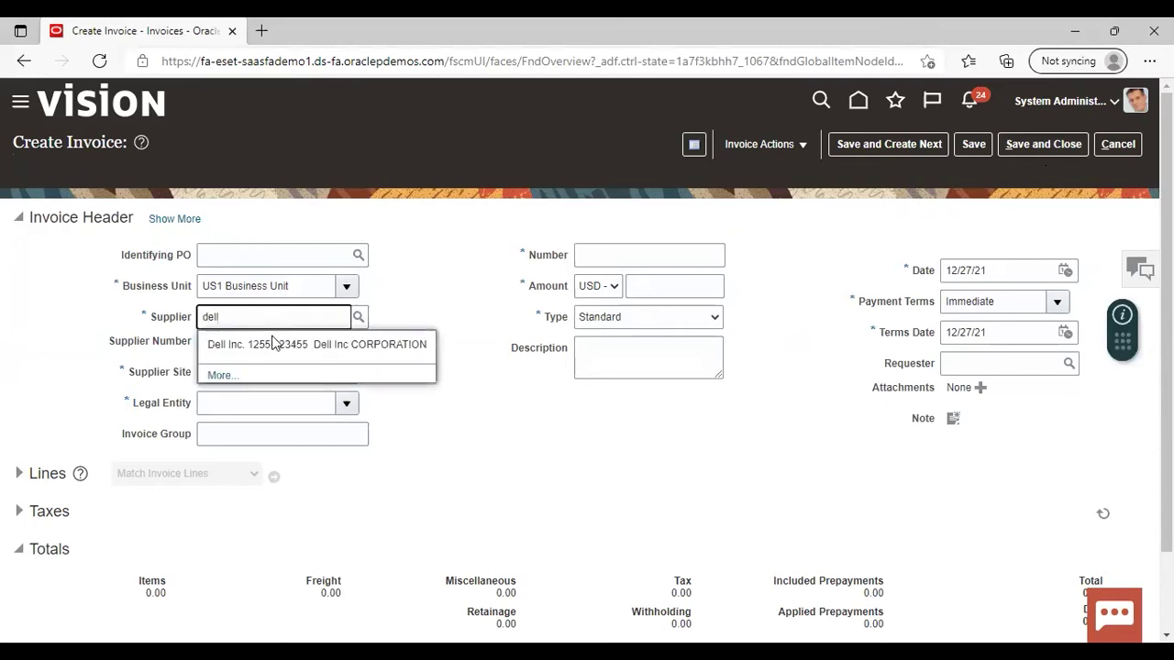
click(271, 344)
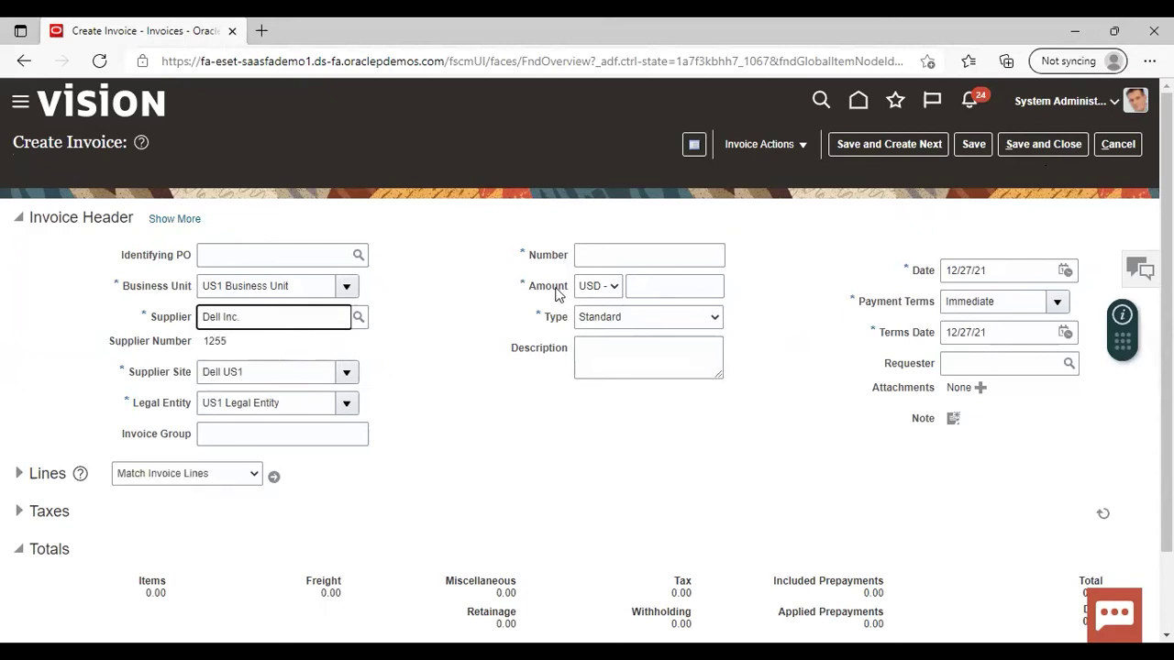
Step: Enter invoice number 111 and amount 2,000.00 USD
click(641, 254)
text(111)
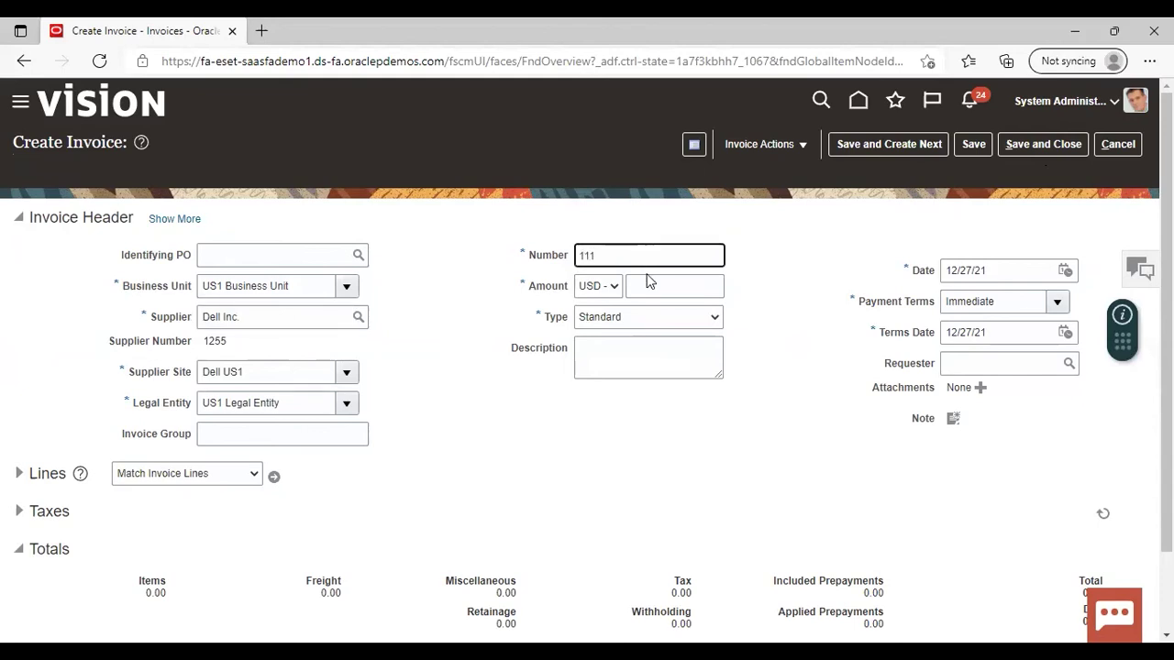
click(649, 288)
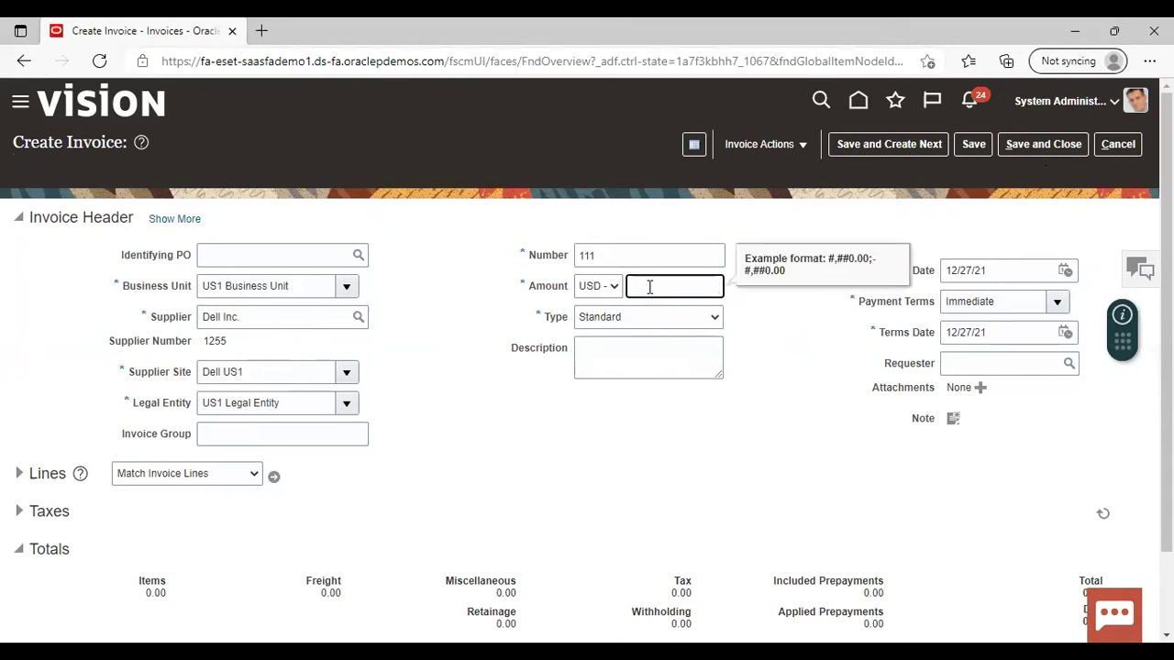
text(2,000)
click(710, 397)
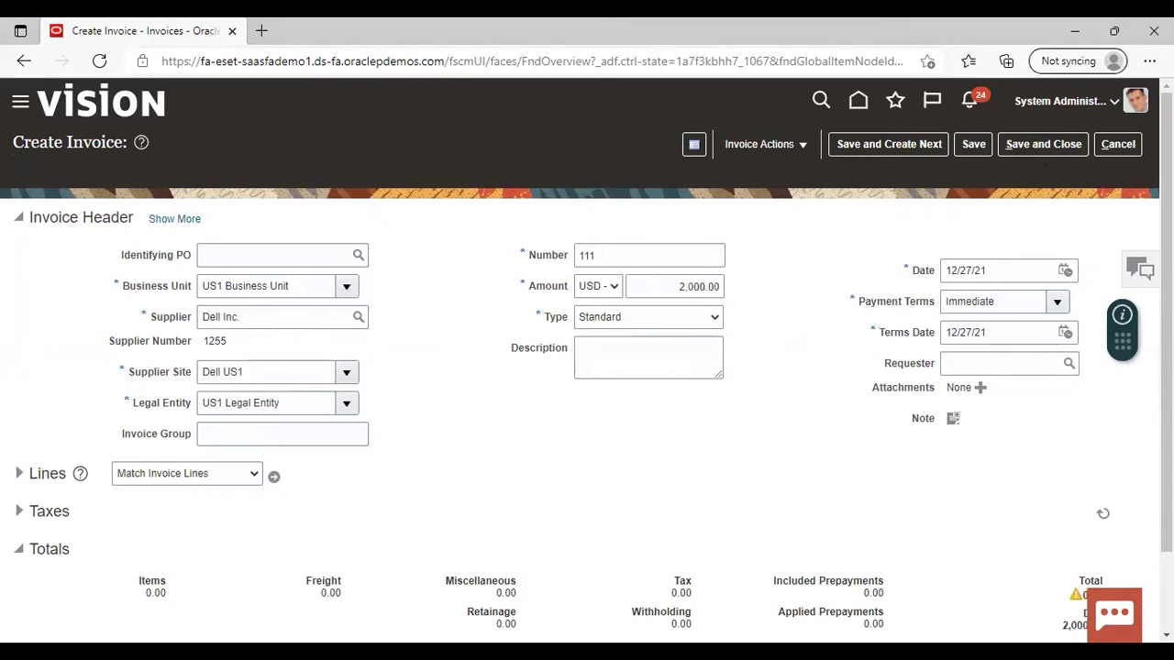
click(1166, 636)
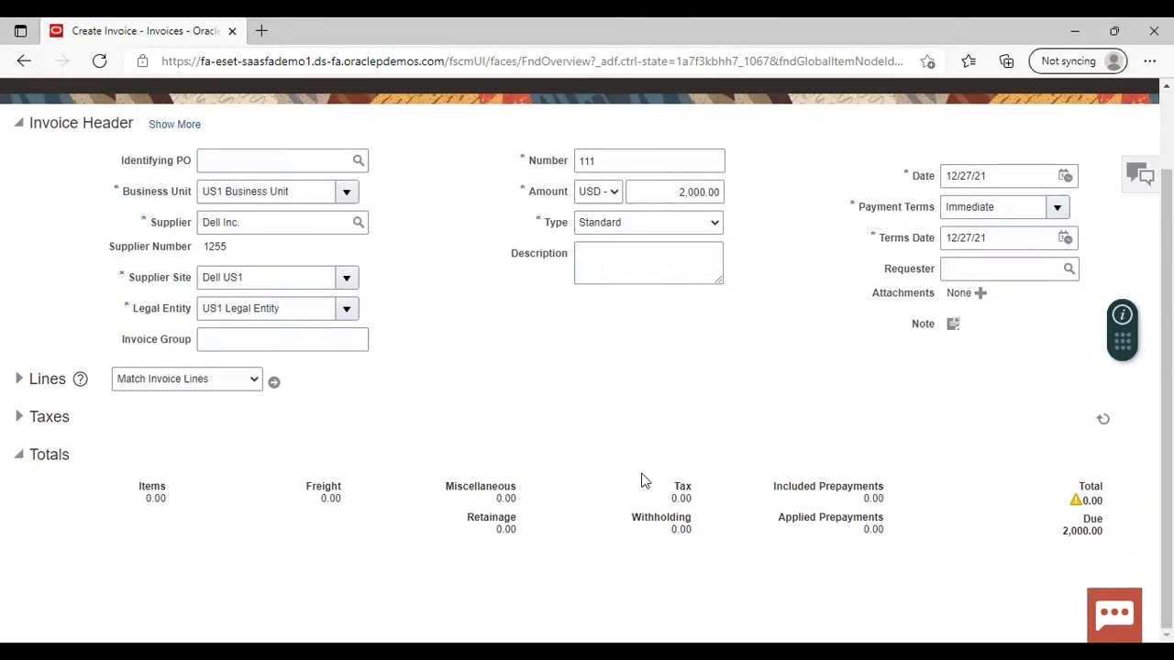
Step: Expand the Lines section and give line 1 an amount of 2000
click(21, 381)
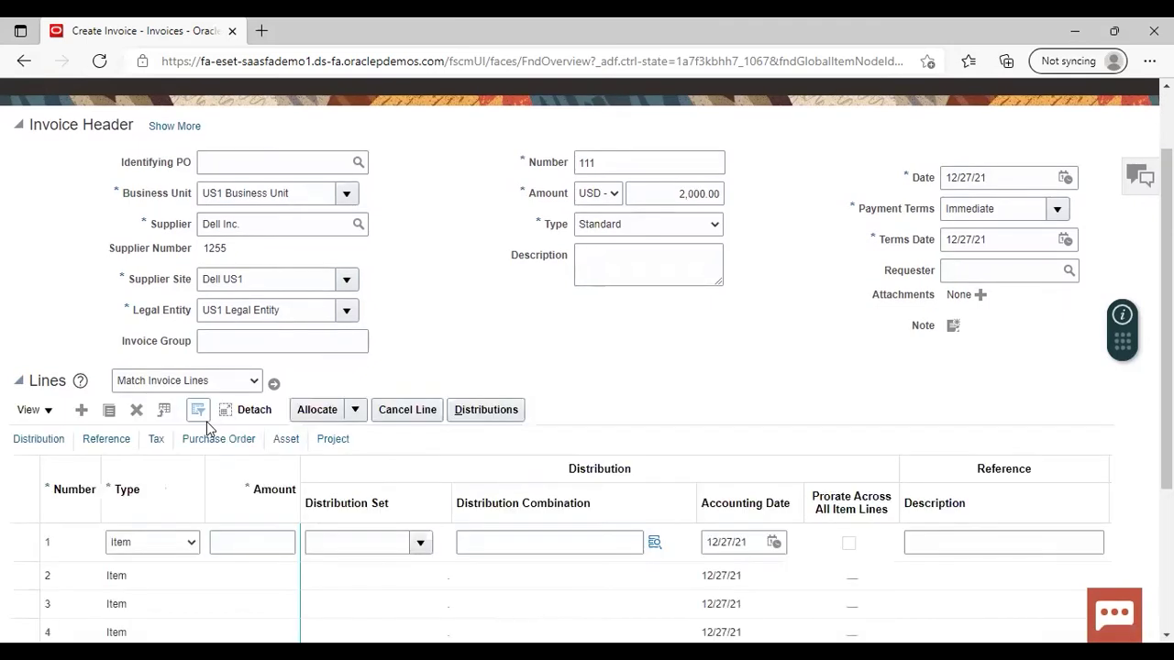
click(268, 546)
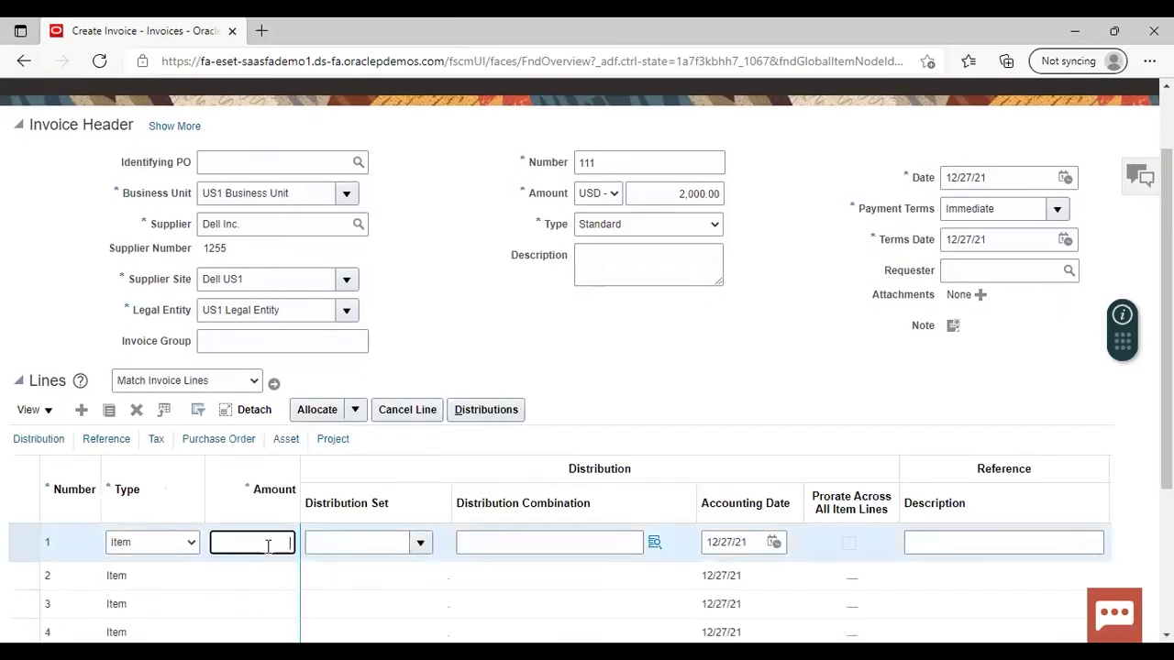
text(2000)
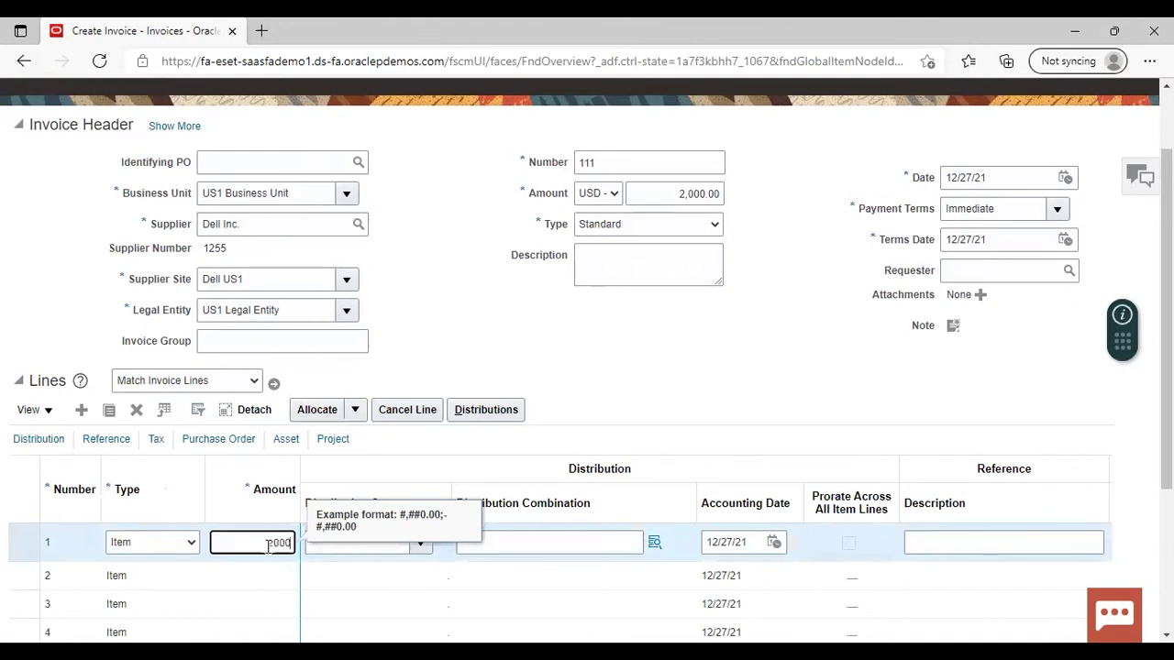
Step: Try an advanced account search for descriptions containing 'expense', then close it with OK
click(657, 544)
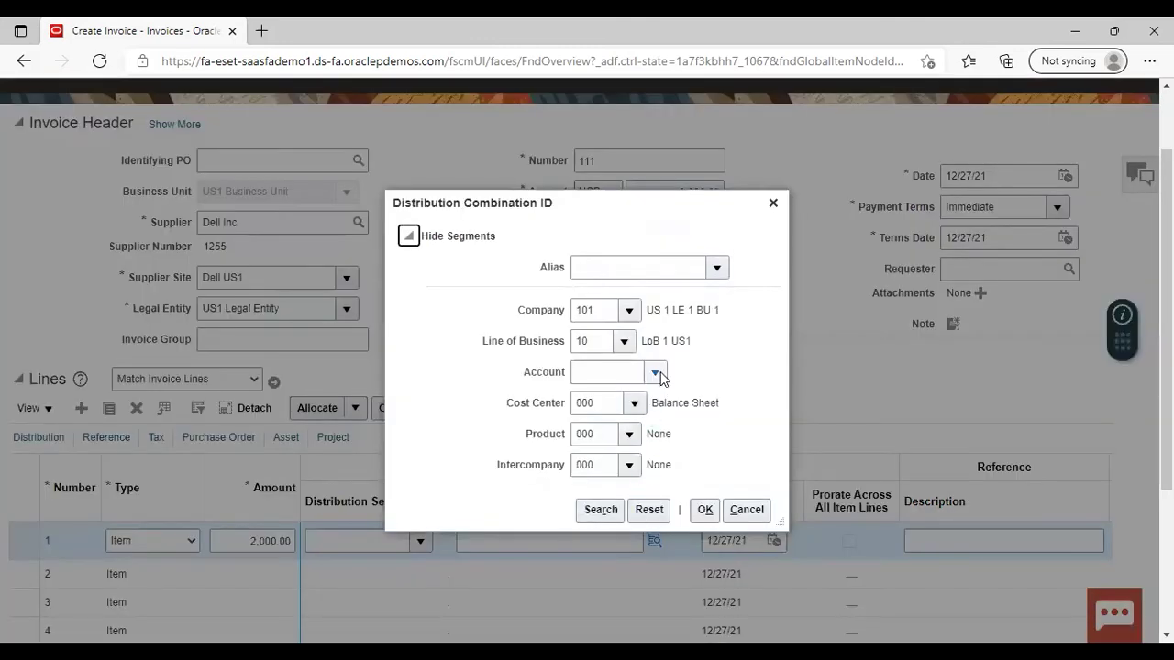
click(656, 374)
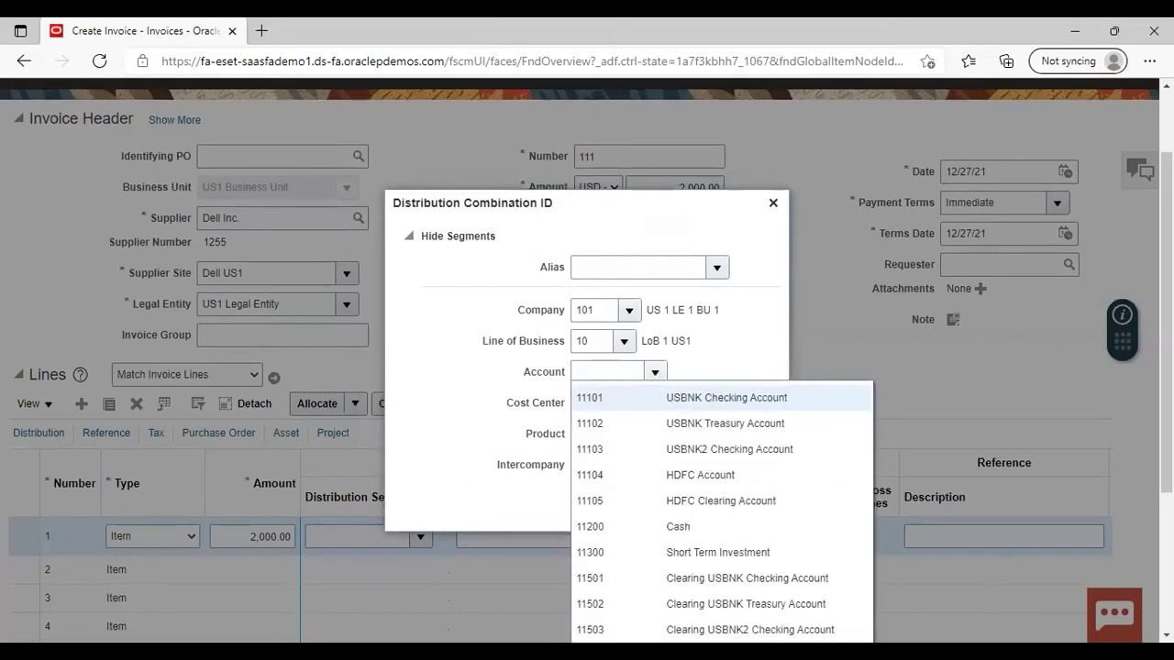
scroll(597, 453, down, 3)
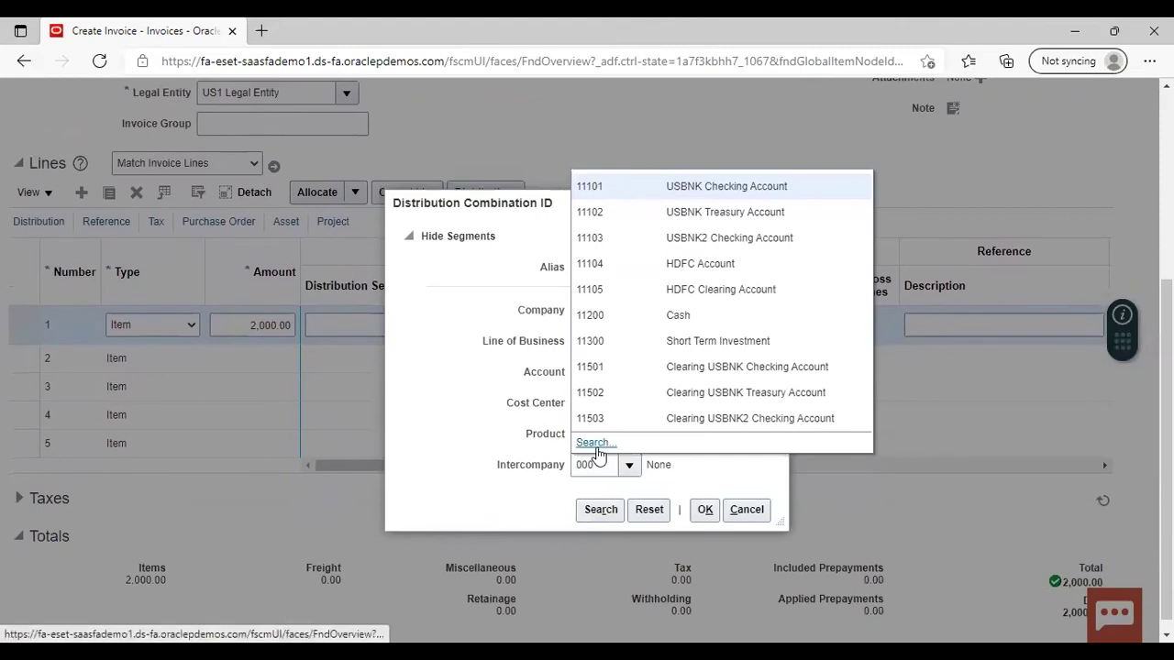
click(596, 446)
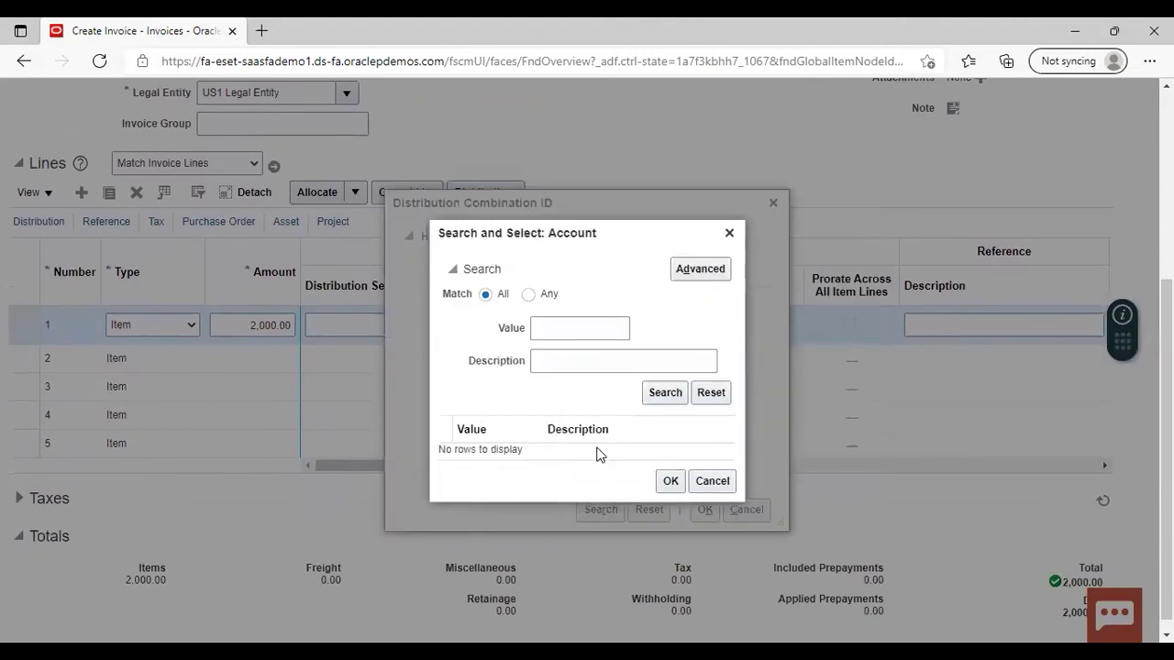
click(690, 271)
click(701, 271)
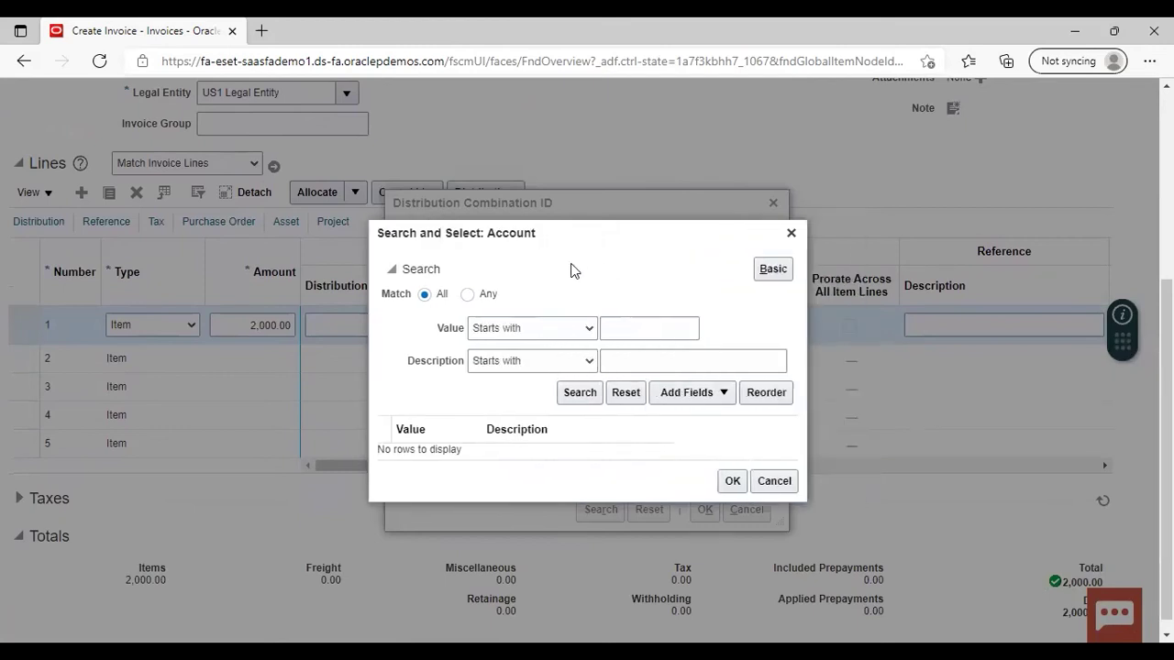
click(588, 363)
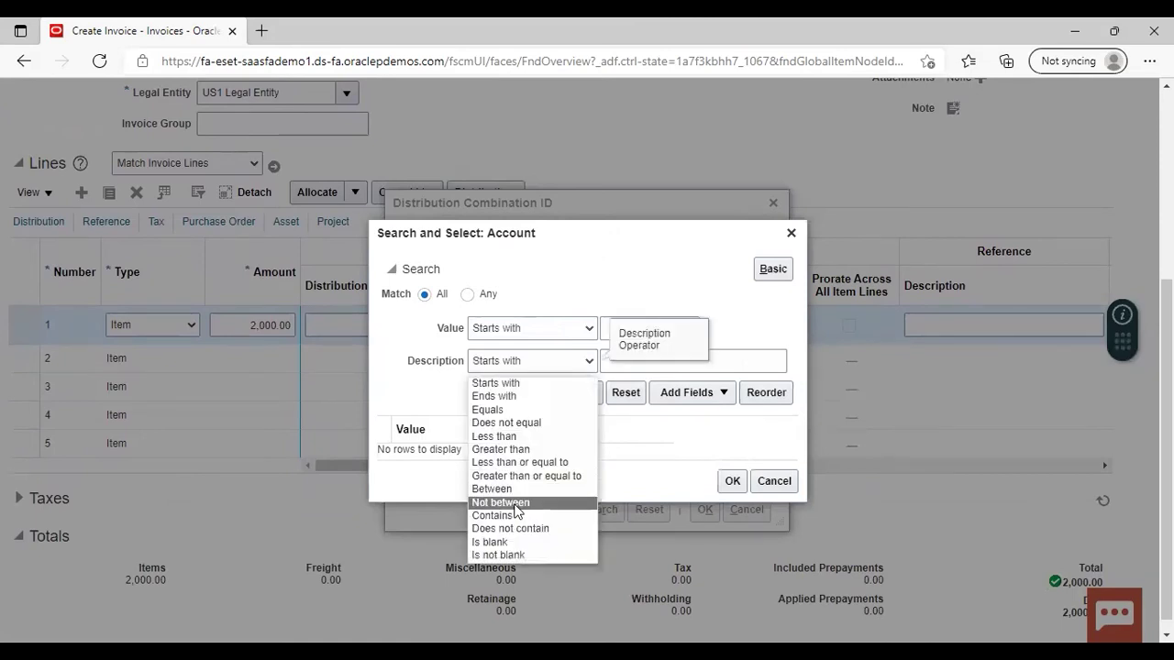
click(509, 515)
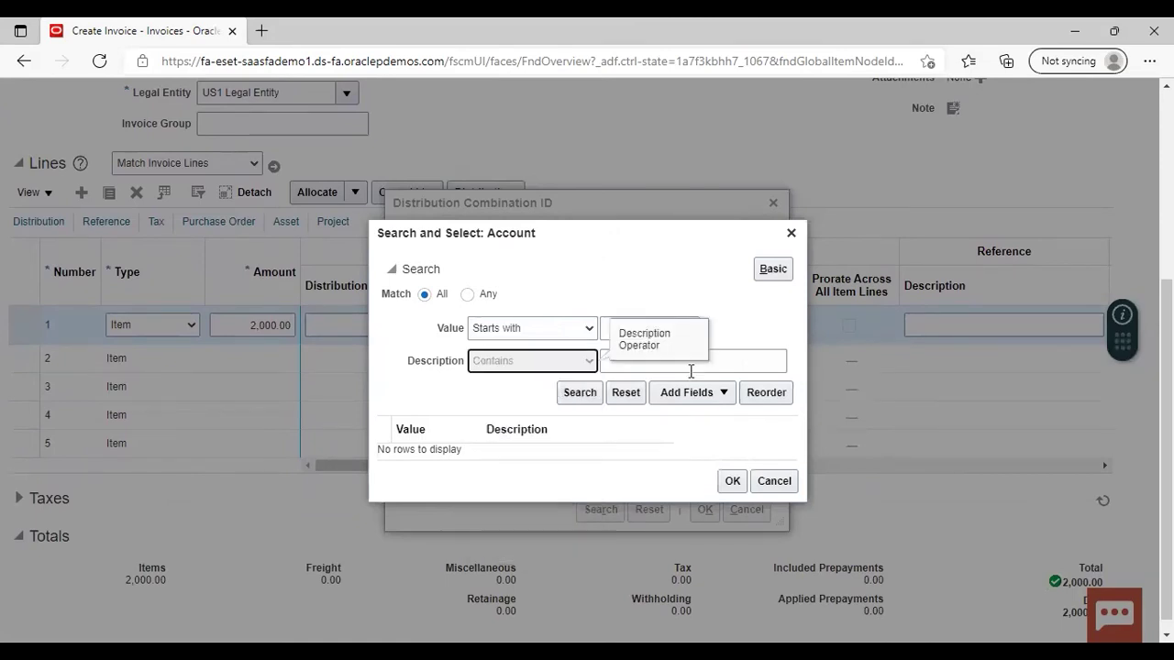
click(730, 361)
text(expense)
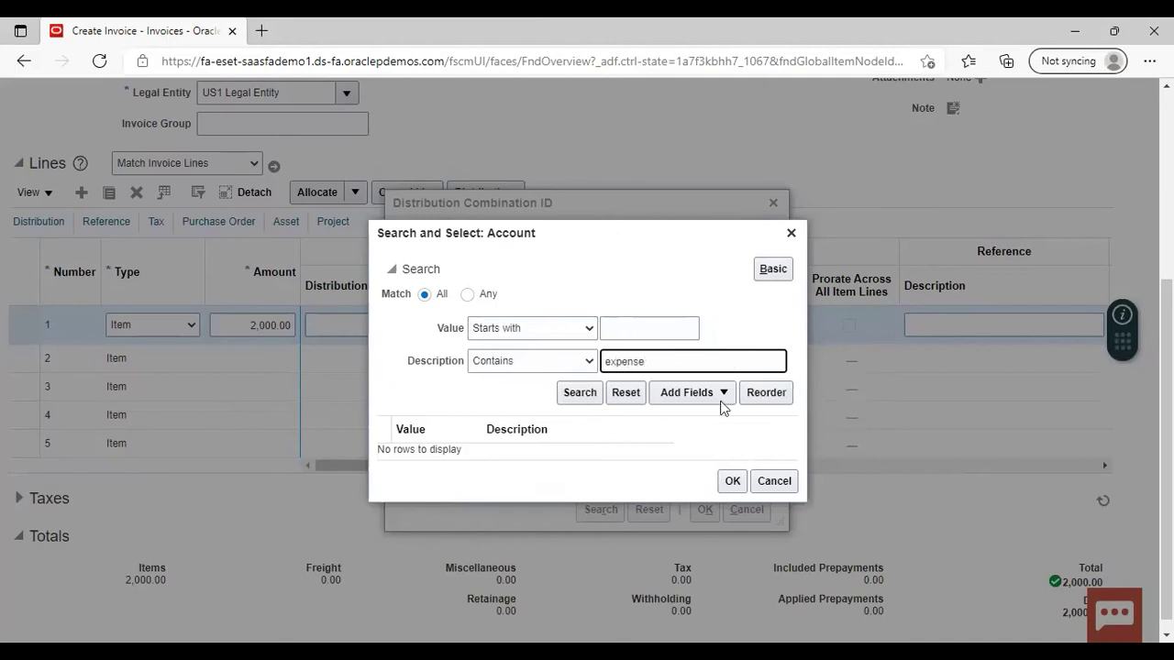
click(732, 482)
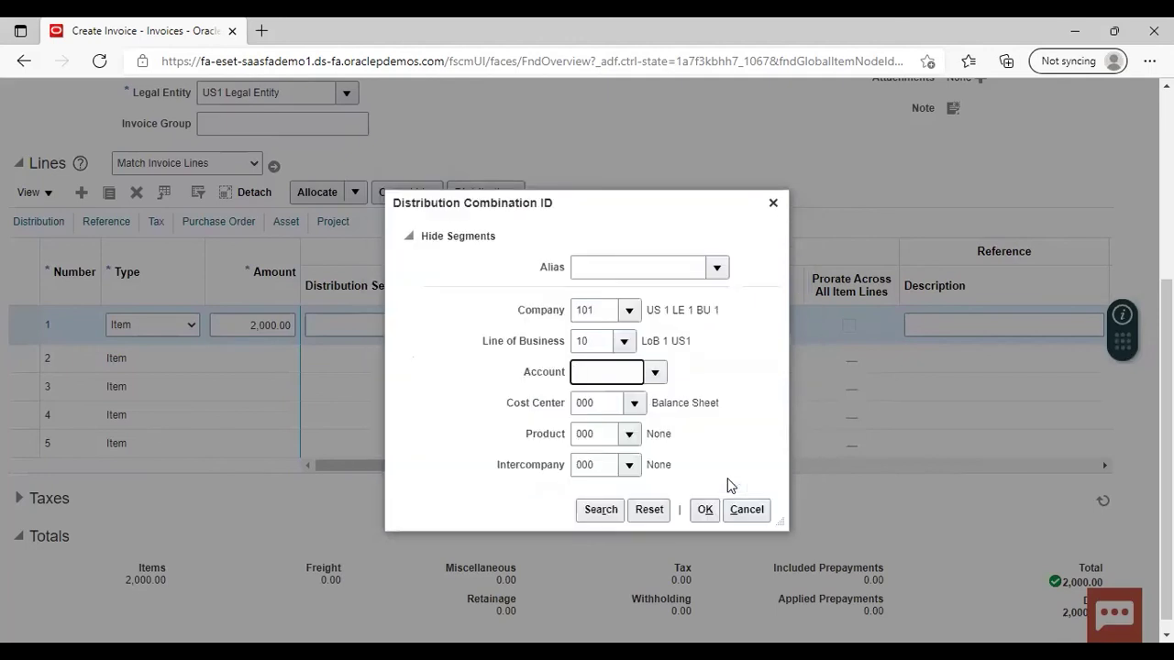
Step: Search accounts in advanced mode for descriptions containing 'expense'
click(657, 372)
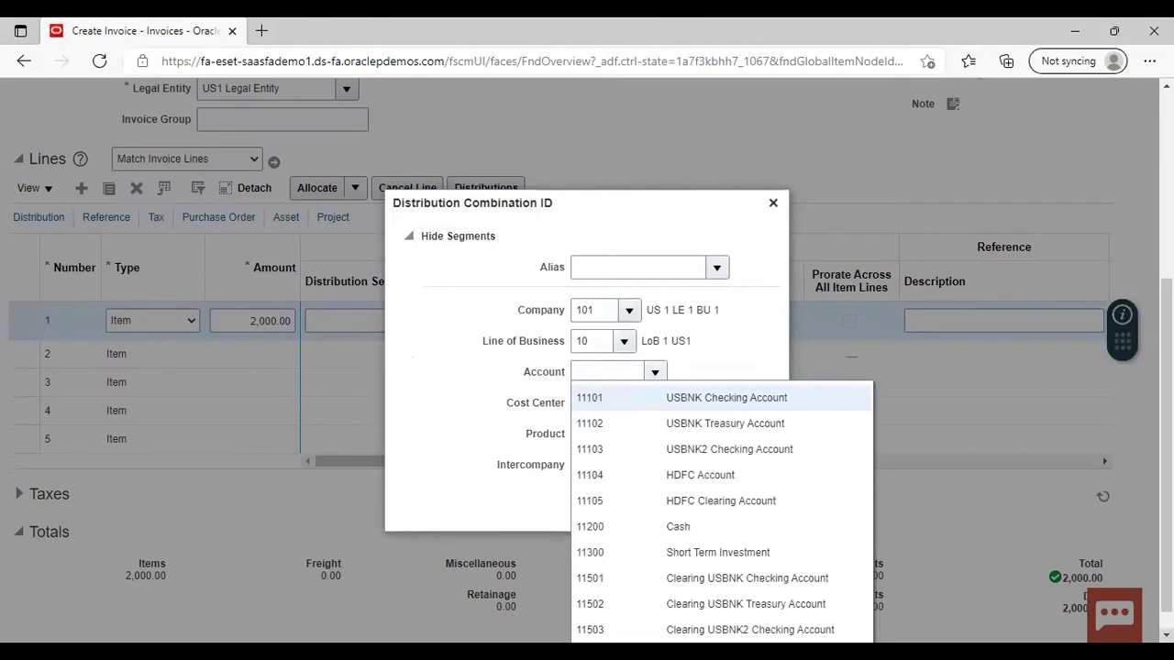
click(581, 473)
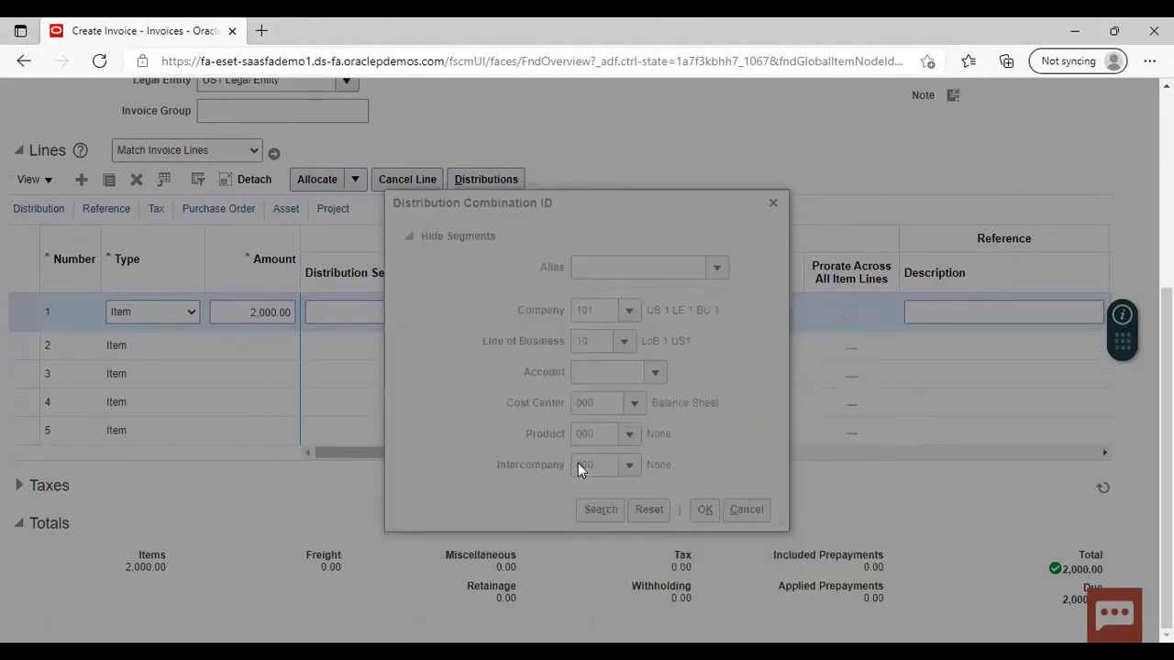
click(698, 272)
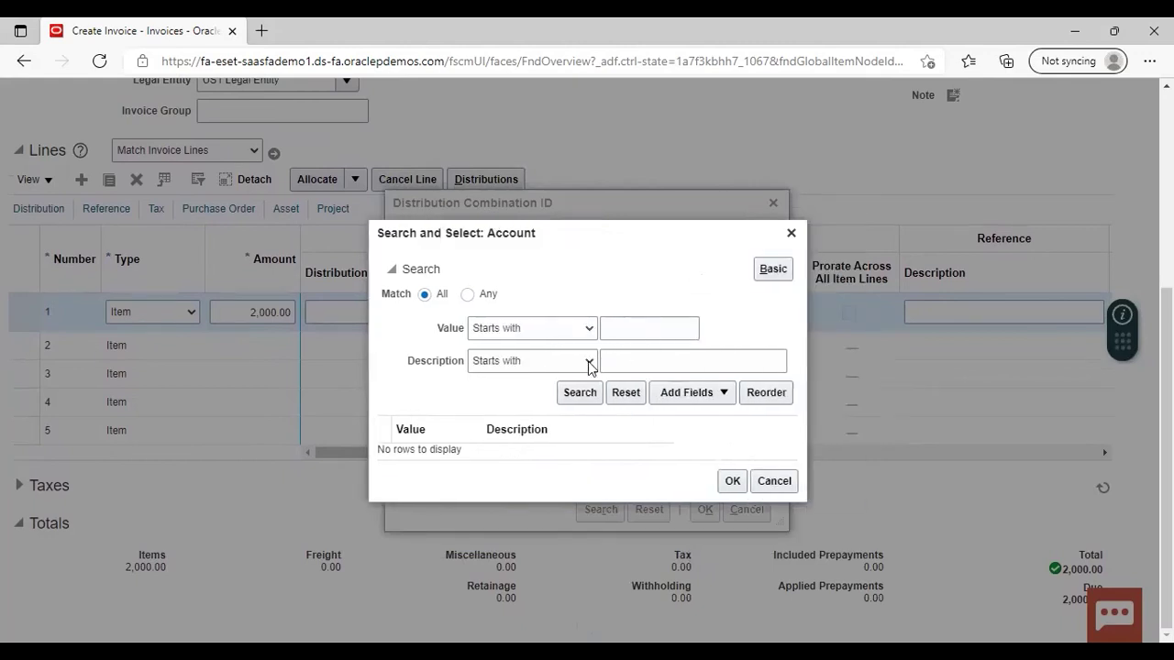
click(590, 364)
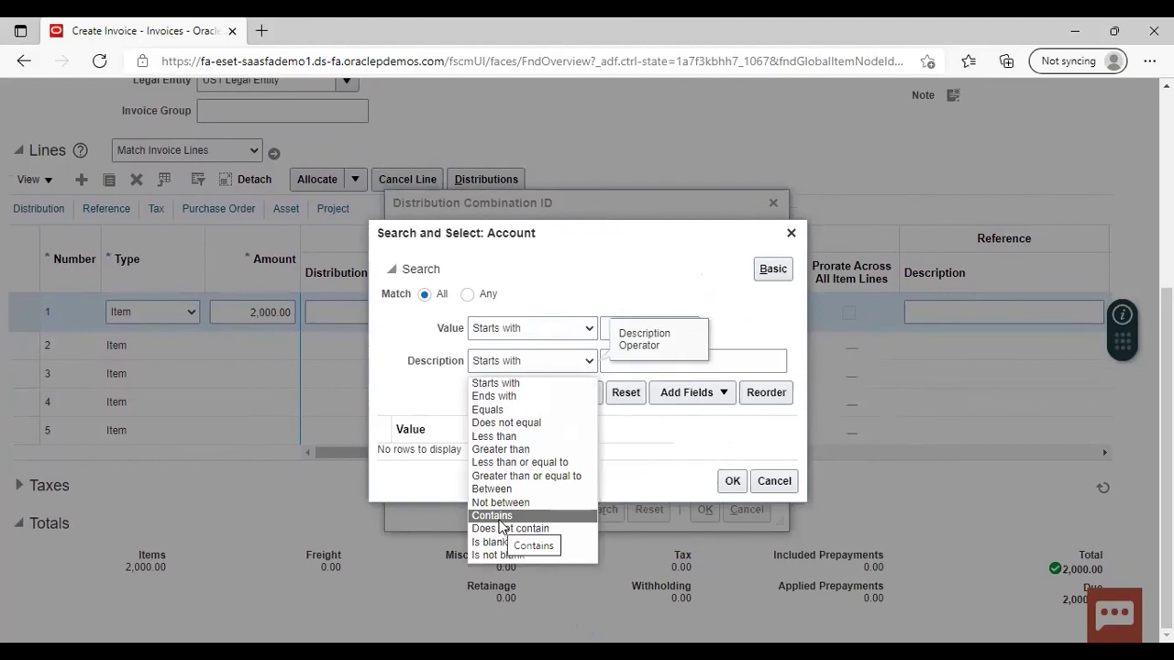
click(499, 518)
click(732, 355)
text(expenses)
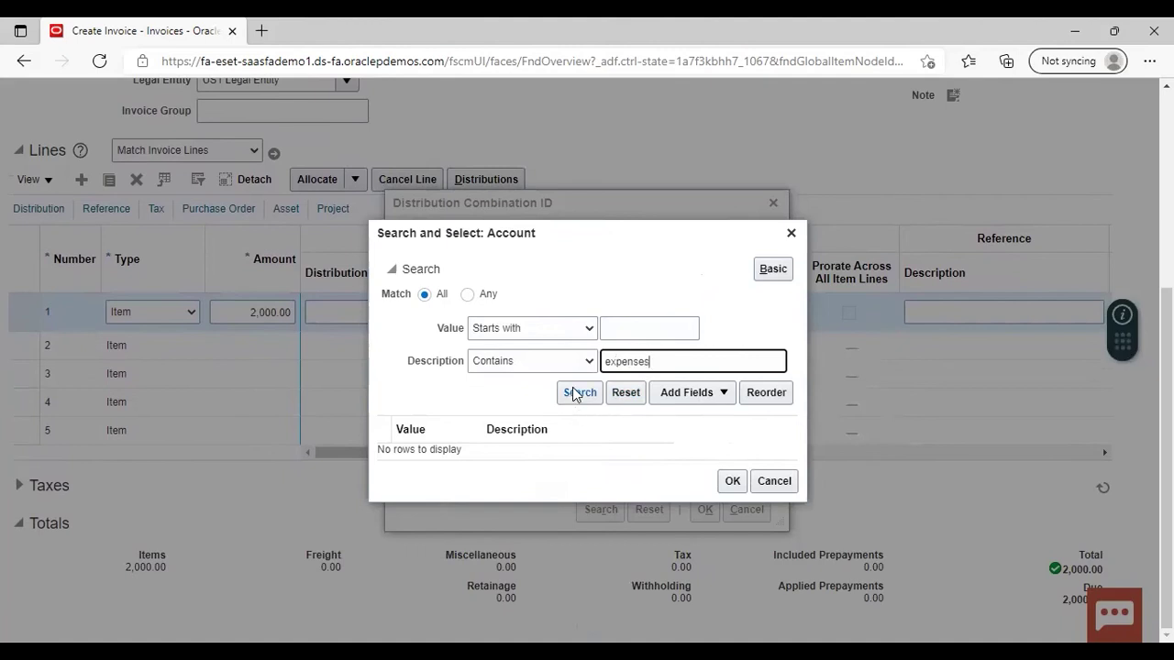
key(BackSpace)
click(576, 394)
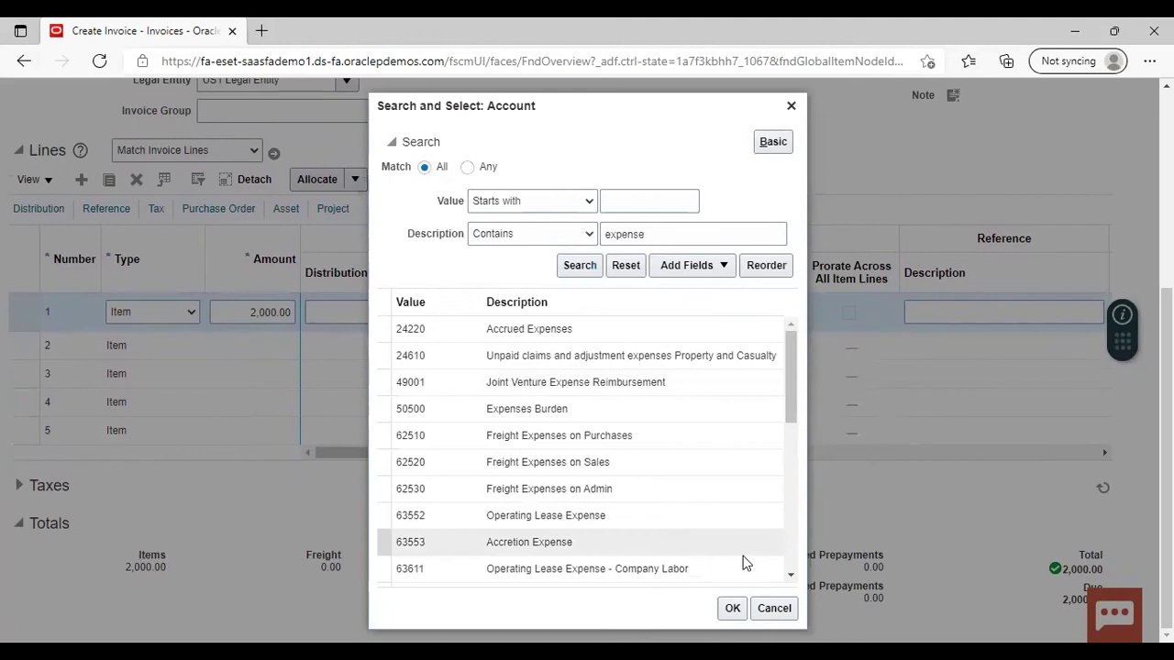
Step: Select 65410 Recruiting expenses and apply distribution 101.10.65410.000.000.000 to line 1
click(791, 566)
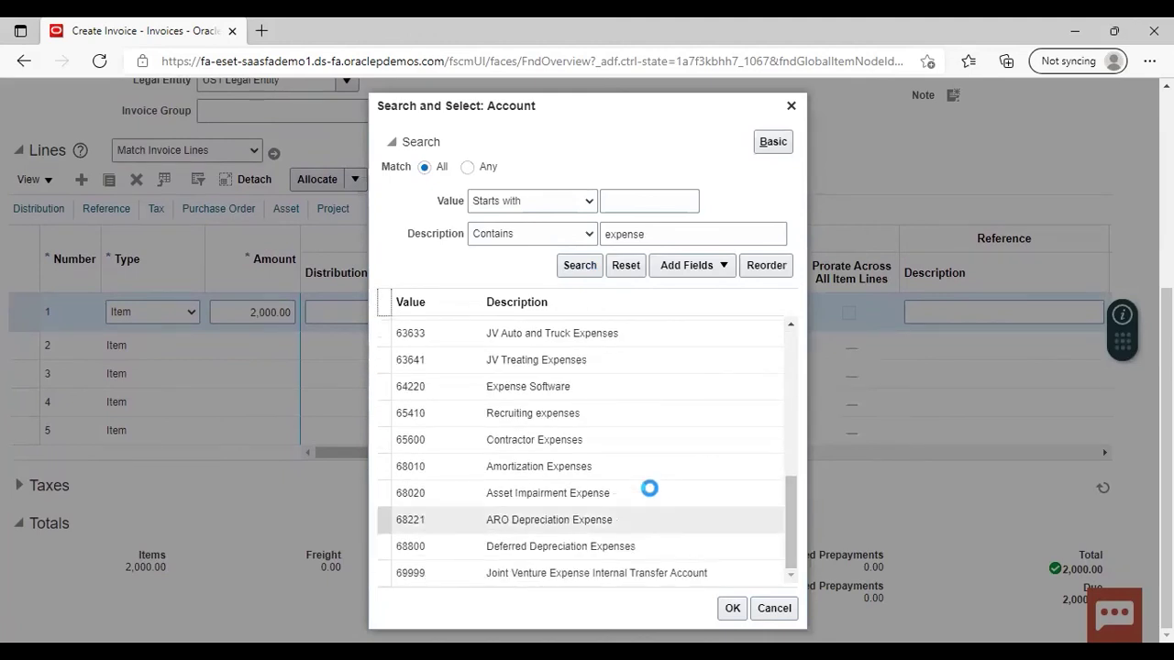
click(600, 413)
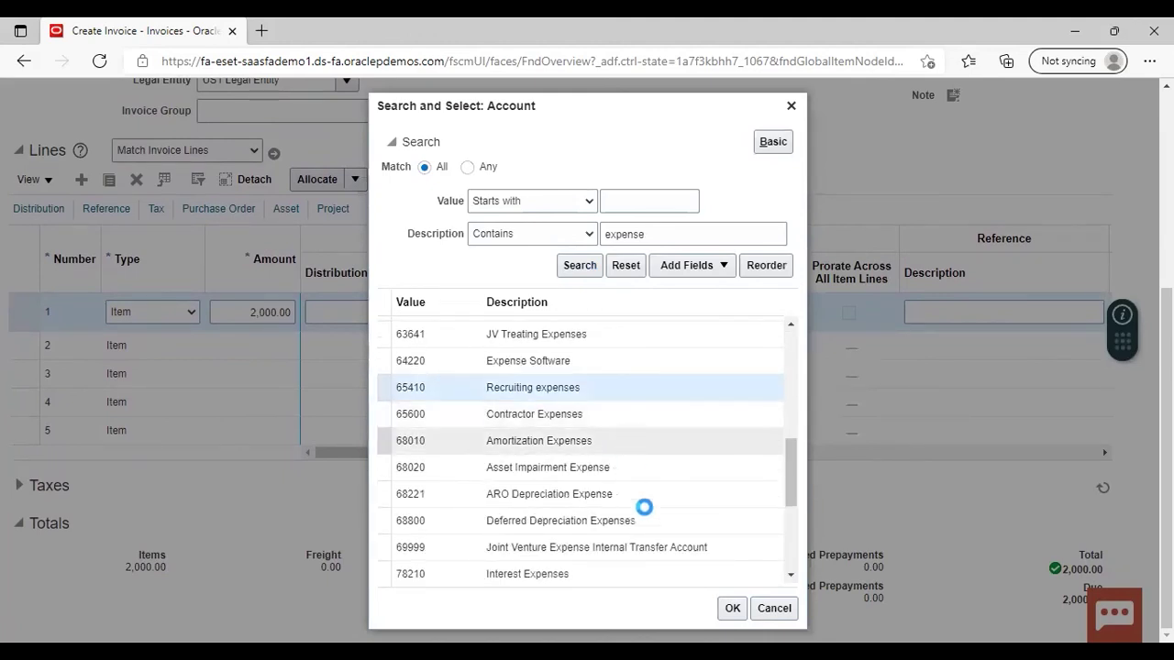
click(732, 610)
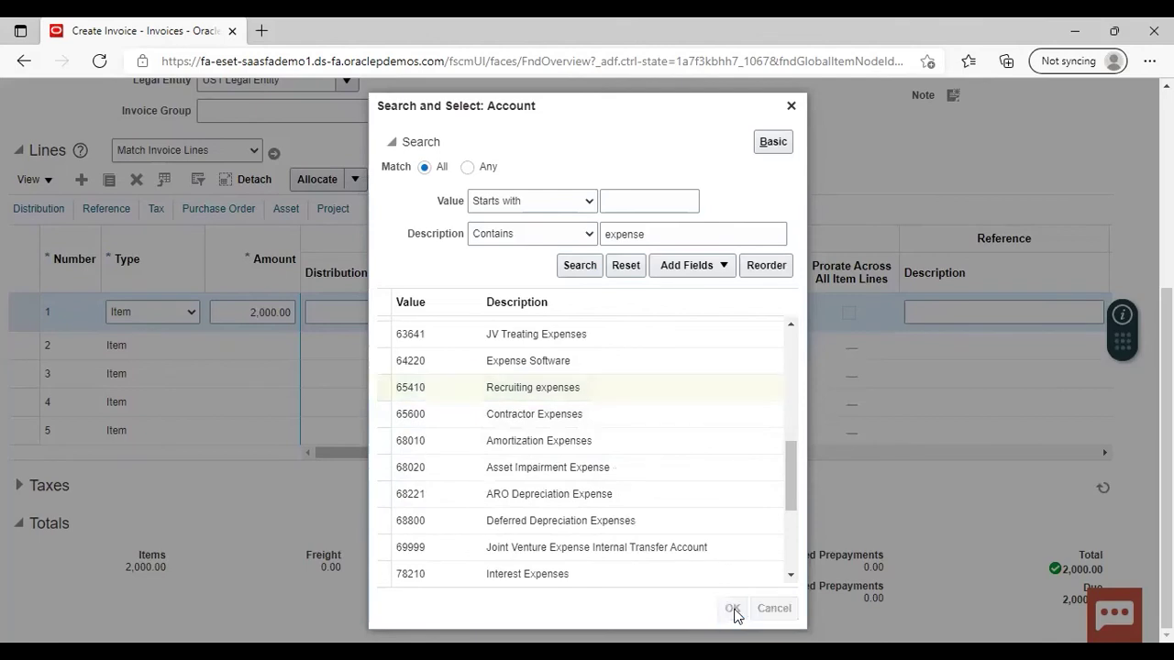
click(707, 510)
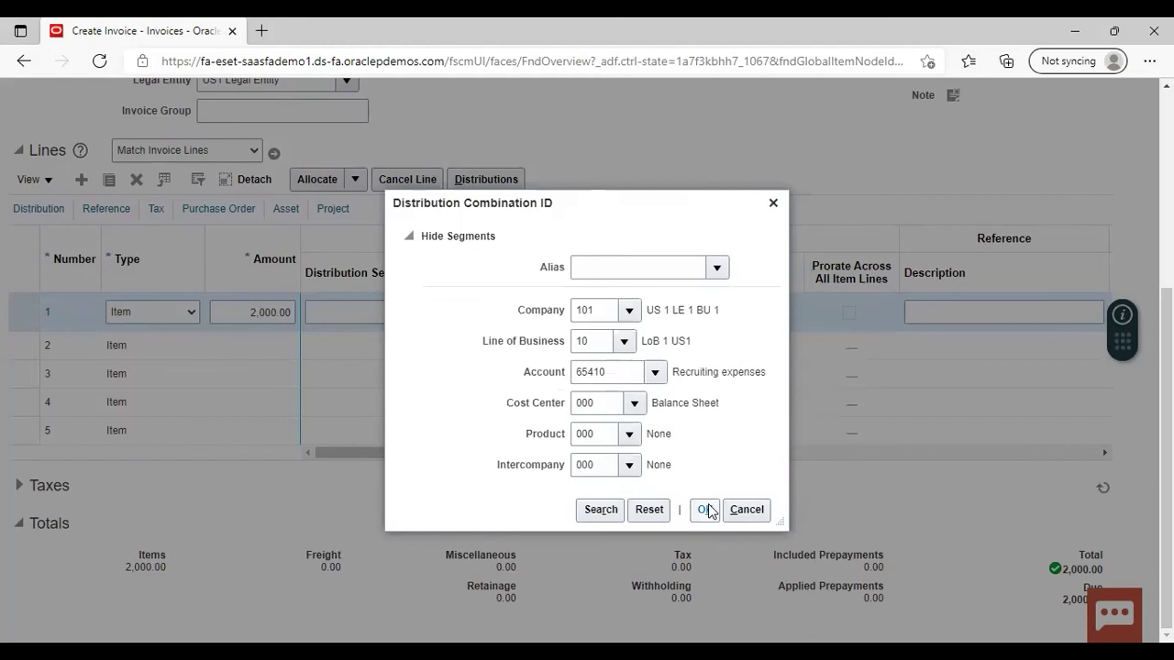
click(707, 510)
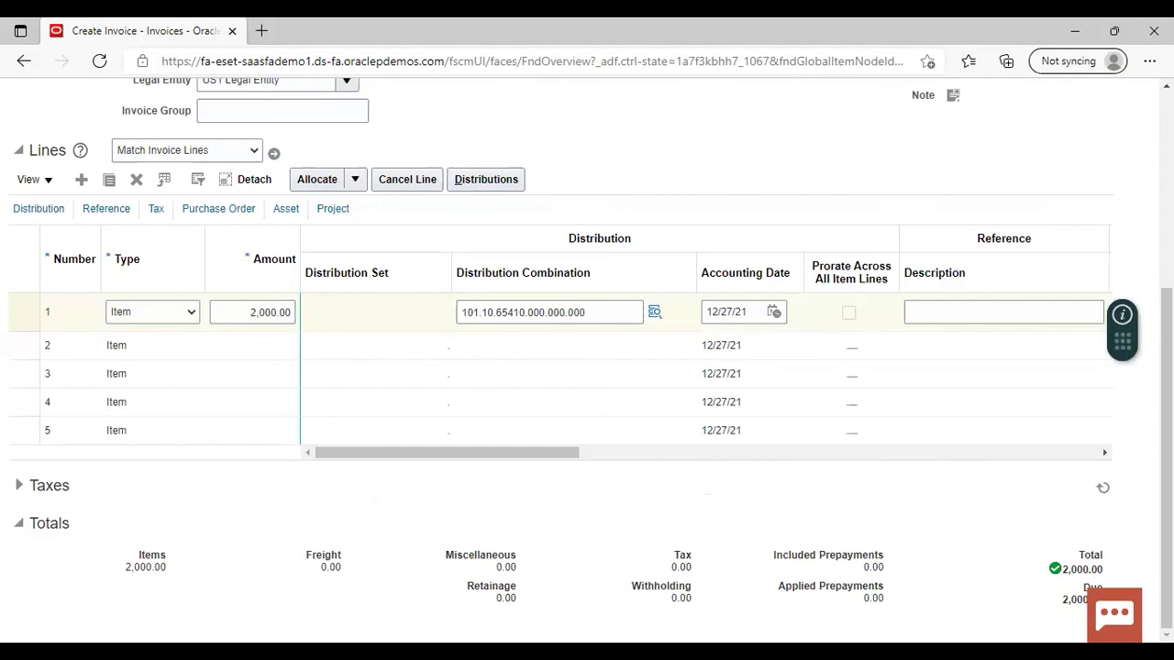
Step: Validate the invoice and dismiss the duplicate invoice number error
scroll(587, 360, up, 5)
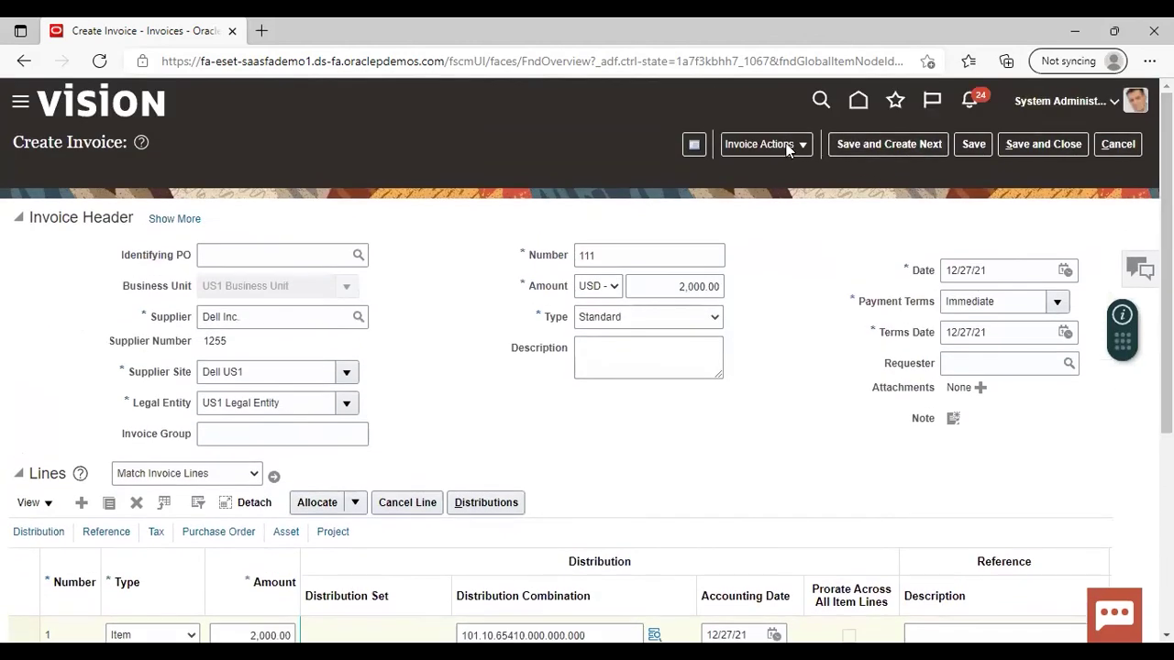
click(786, 144)
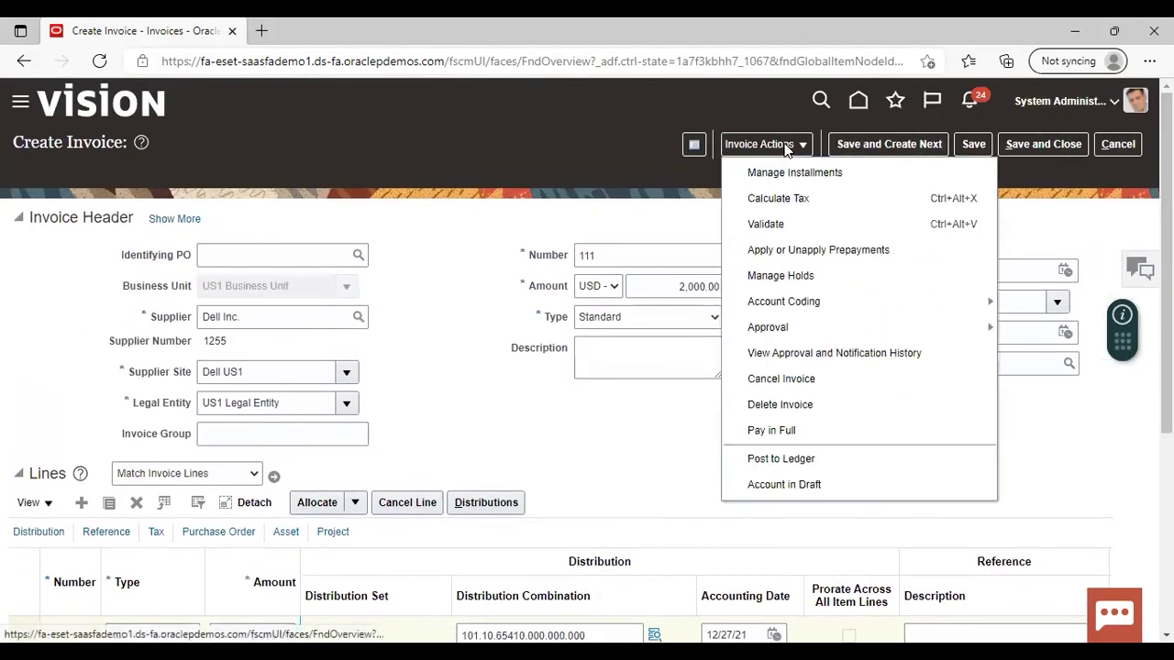
click(767, 224)
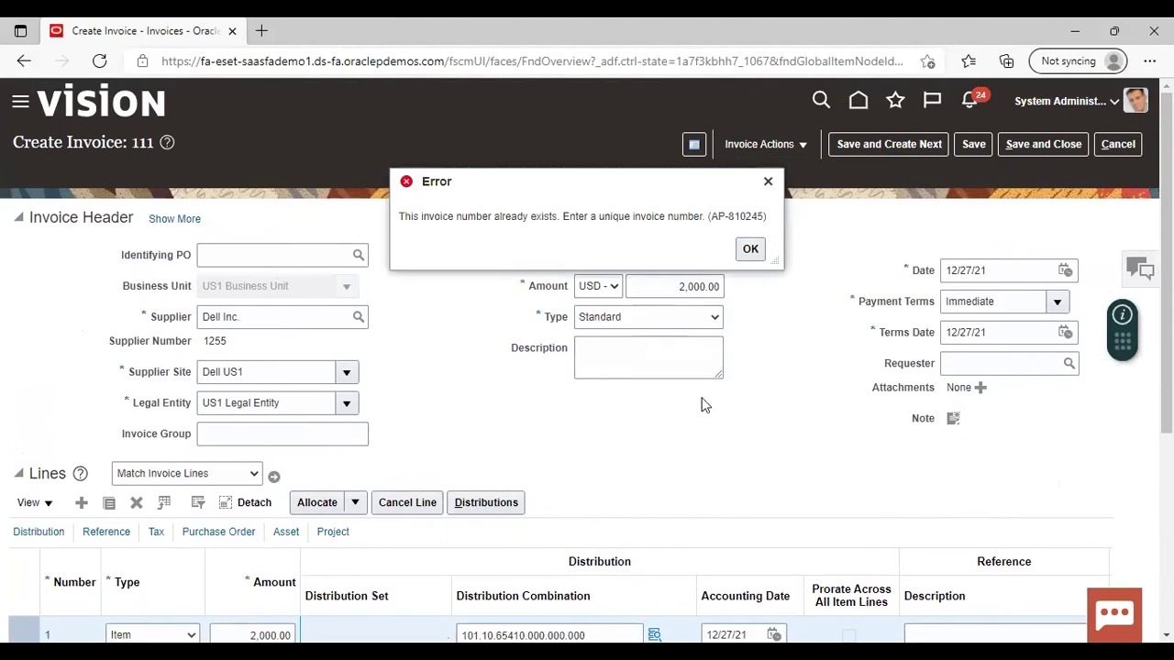
click(768, 181)
Step: Change the invoice number to 1111 and validate again
click(622, 255)
text(1111)
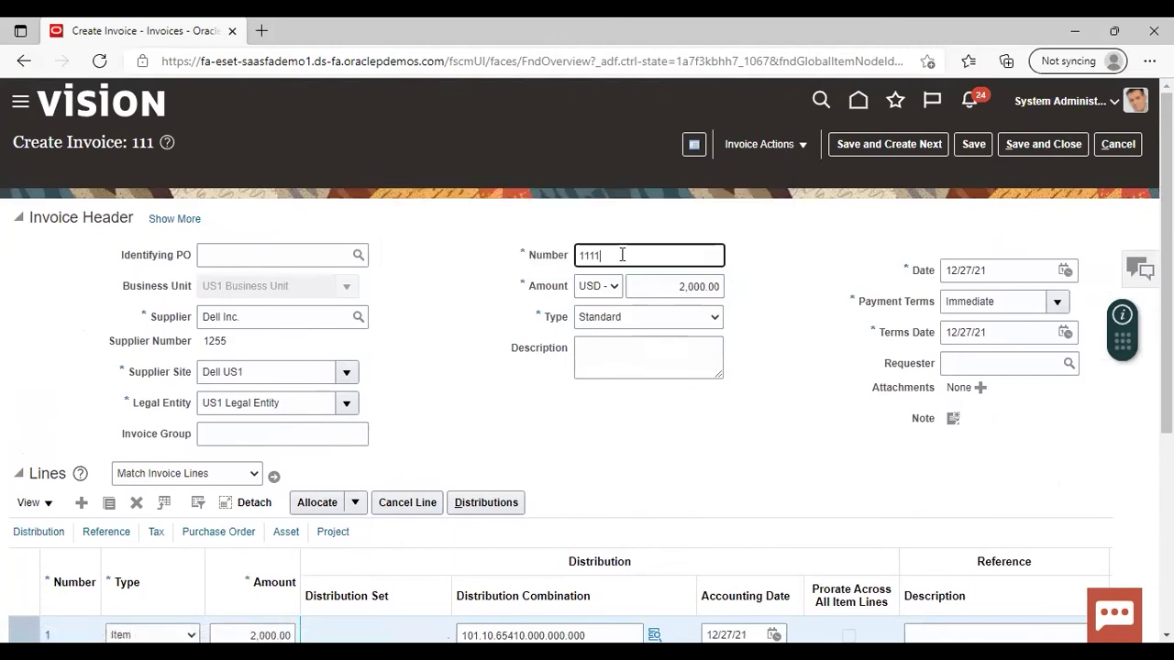
click(760, 255)
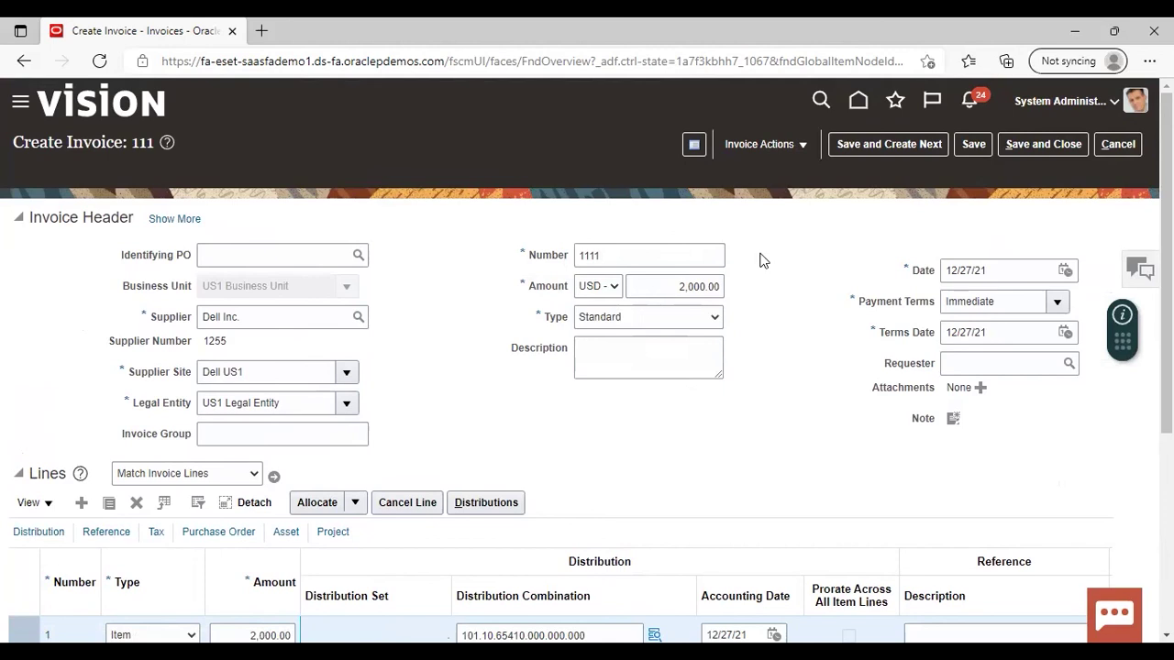
click(771, 150)
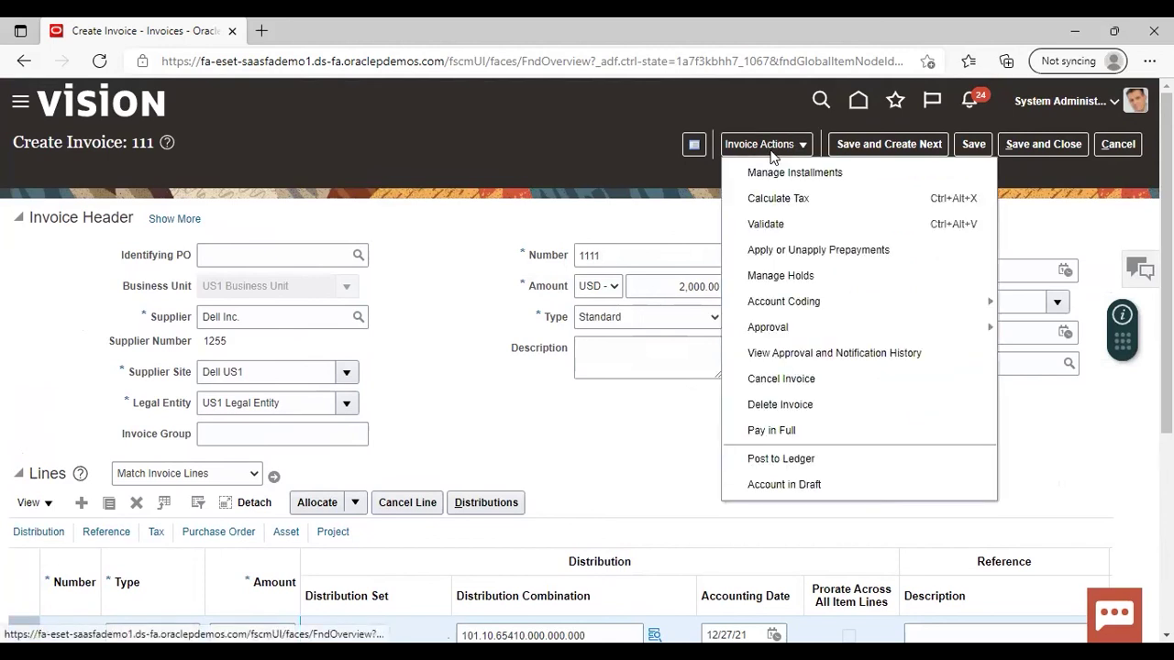
click(767, 225)
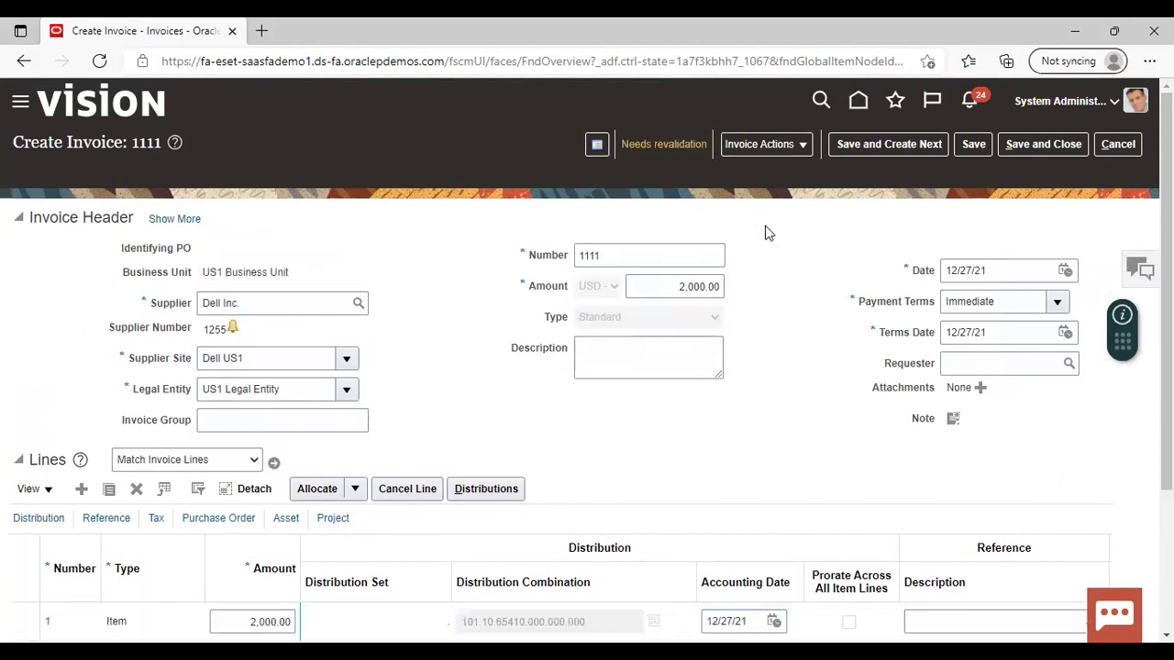
Step: Expand the Taxes section to show city 60.00, county 0.00 and state 130.00 taxes
scroll(587, 367, down, 2)
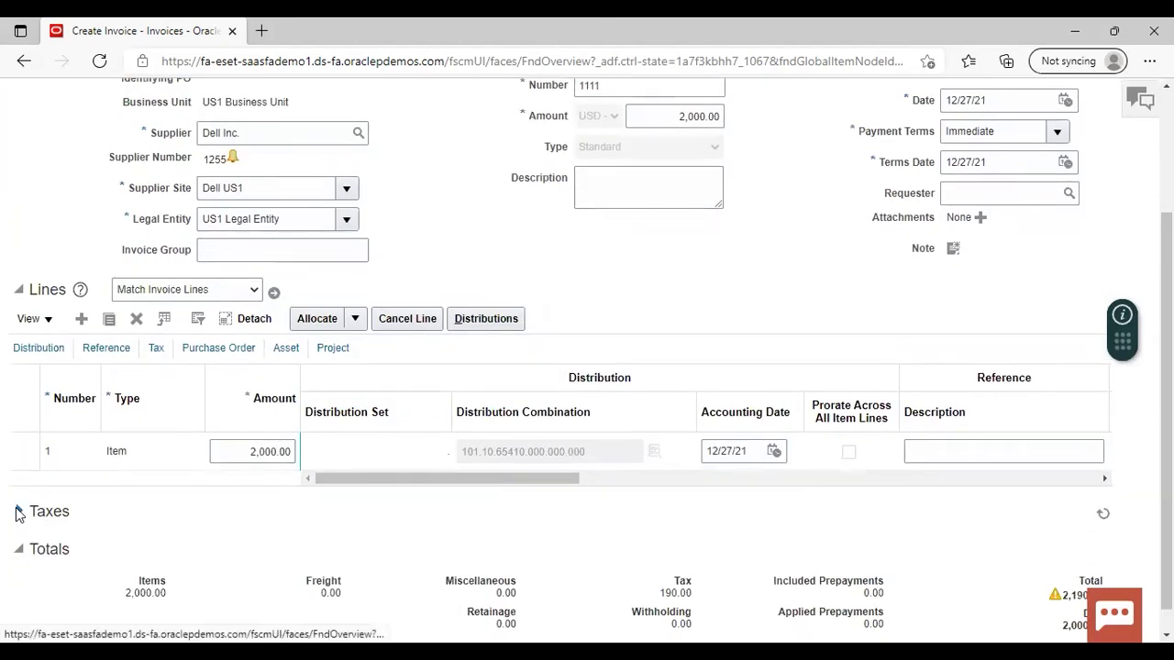
click(18, 515)
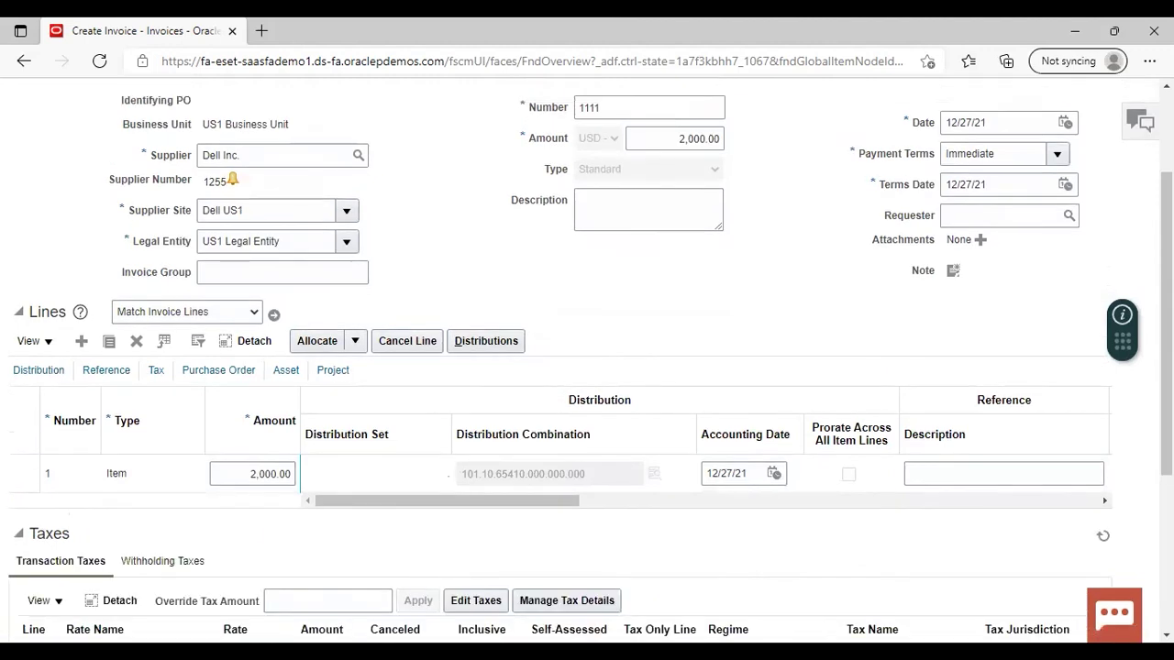
scroll(587, 367, down, 3)
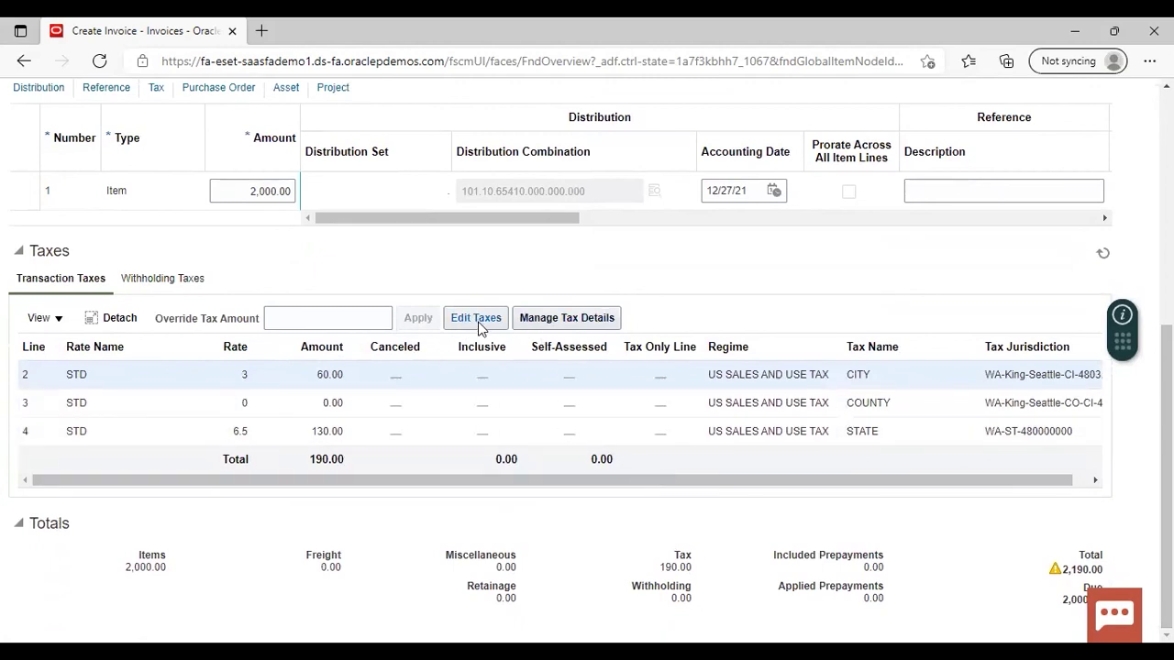
Step: Open Manage Tax Details to edit invoice 1111's tax and item lines
click(555, 321)
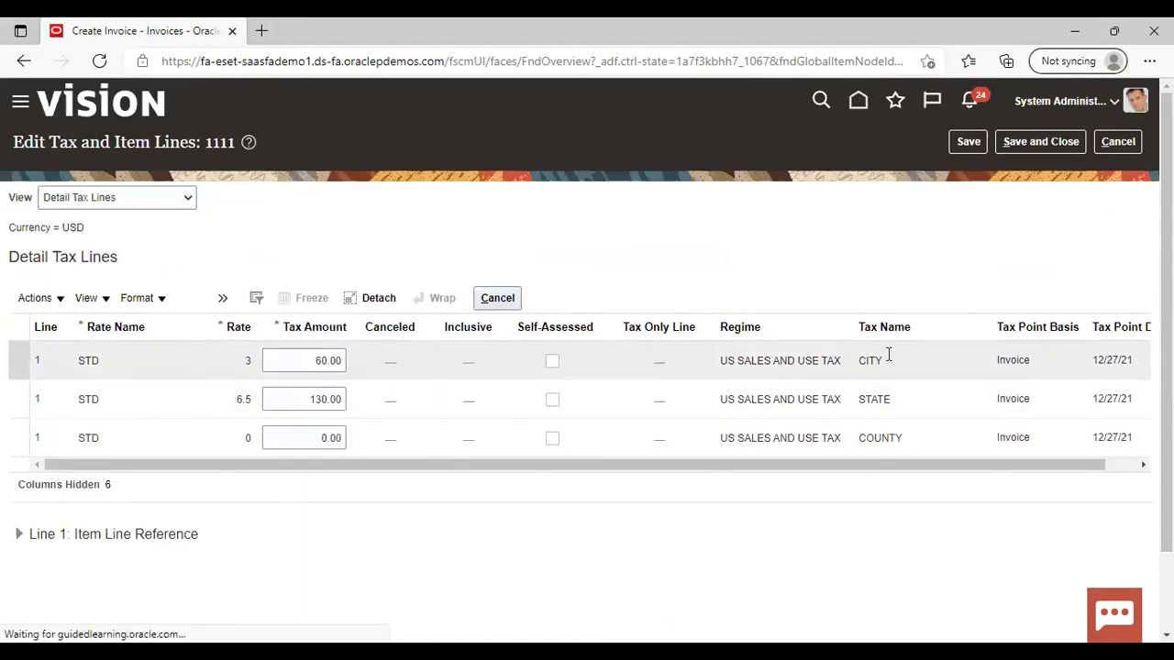
click(1143, 465)
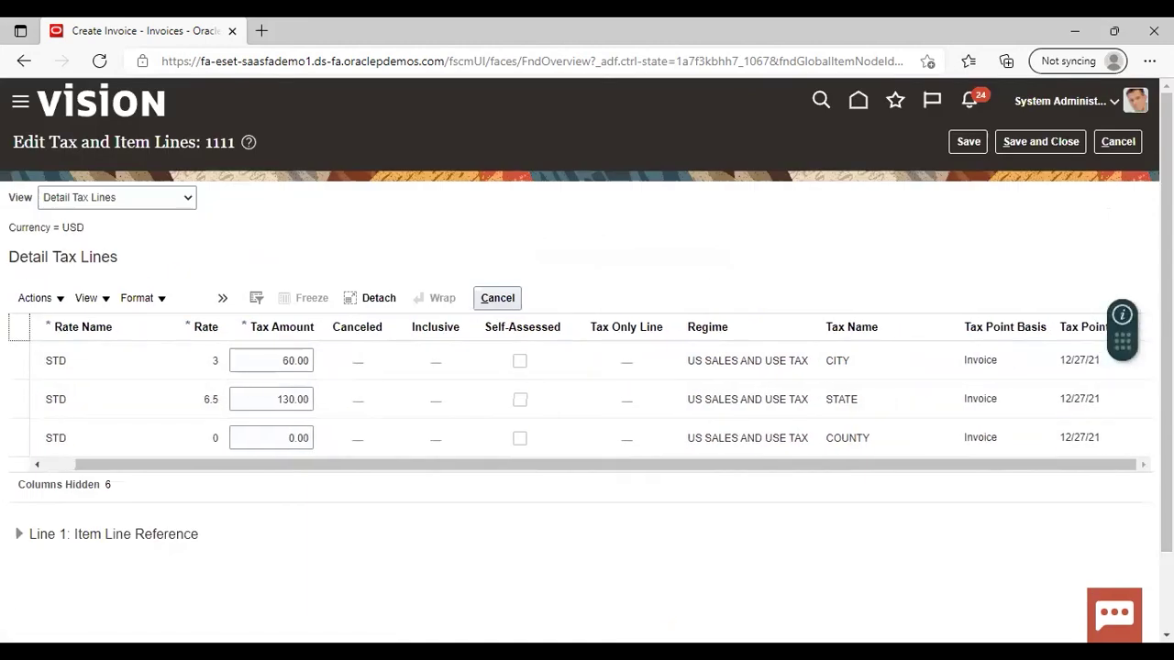